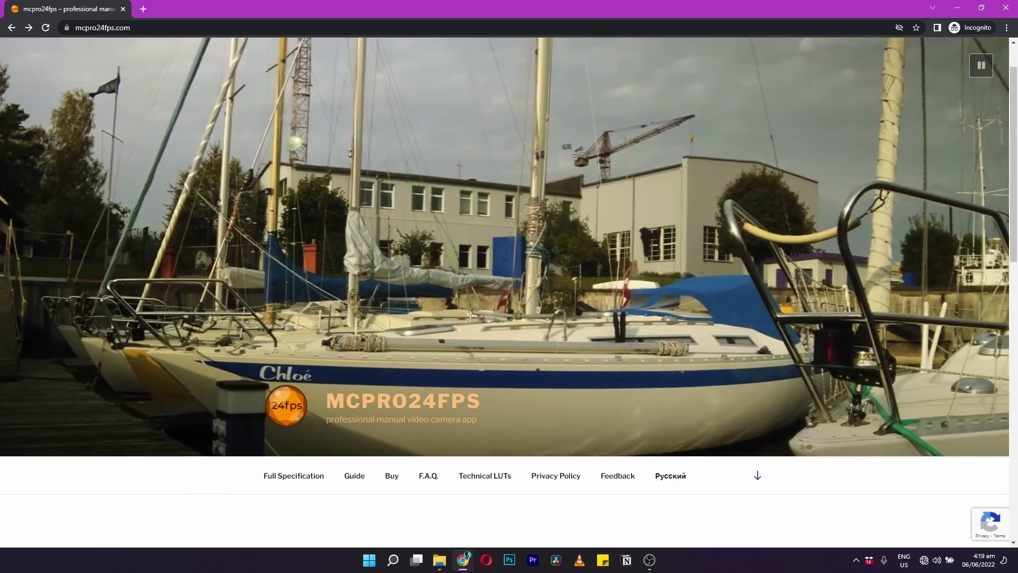
# Step: Download the Technical_LUTs.zip archive from mcpro24fps.com and return to DaVinci Resolve
pyautogui.click(484, 475)
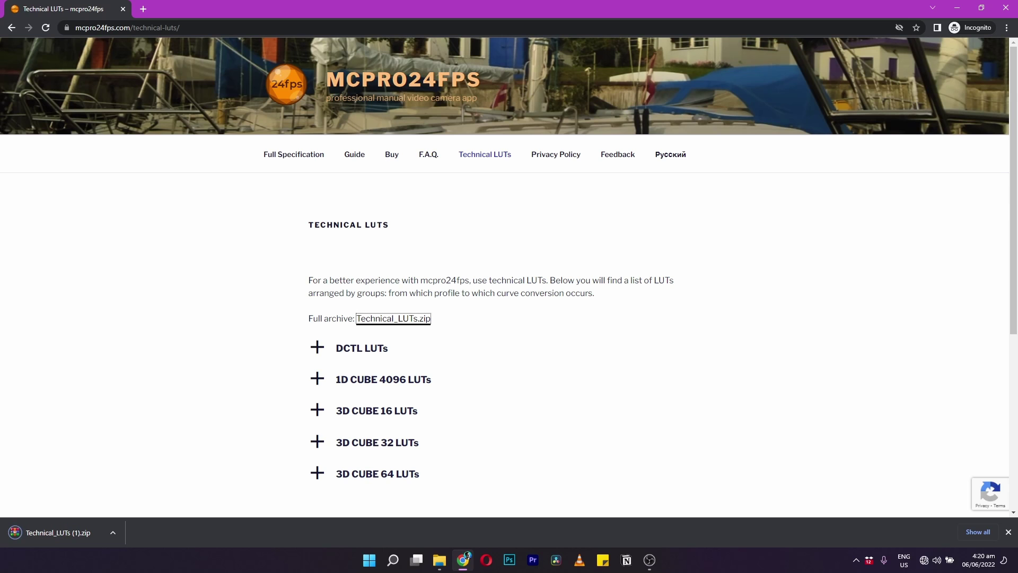
pyautogui.hotkey('alt', 'Tab')
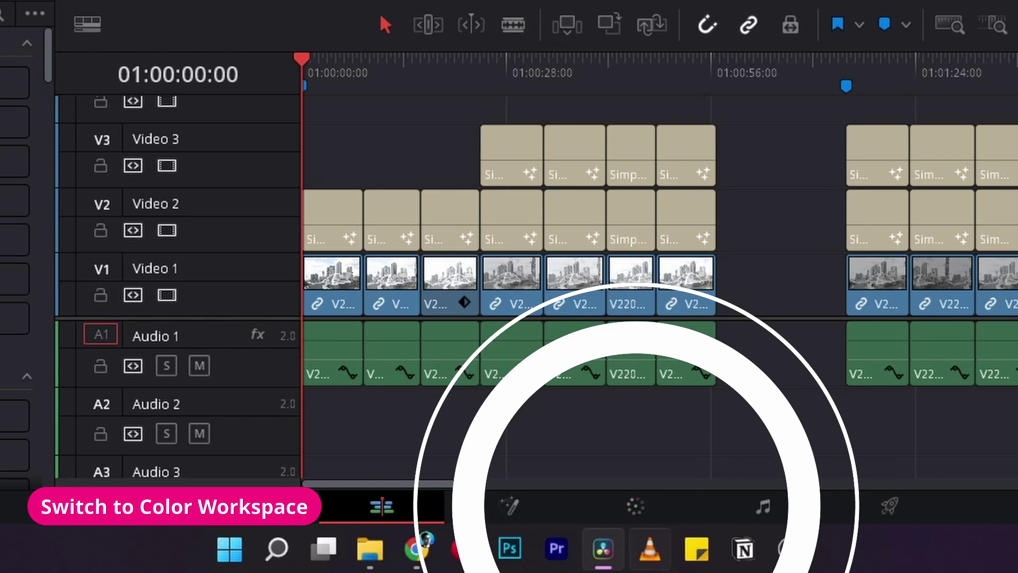
# Step: Show the MCpro24FPS_Technical_LUTs folder in the Color page's widened LUT browser
pyautogui.click(636, 506)
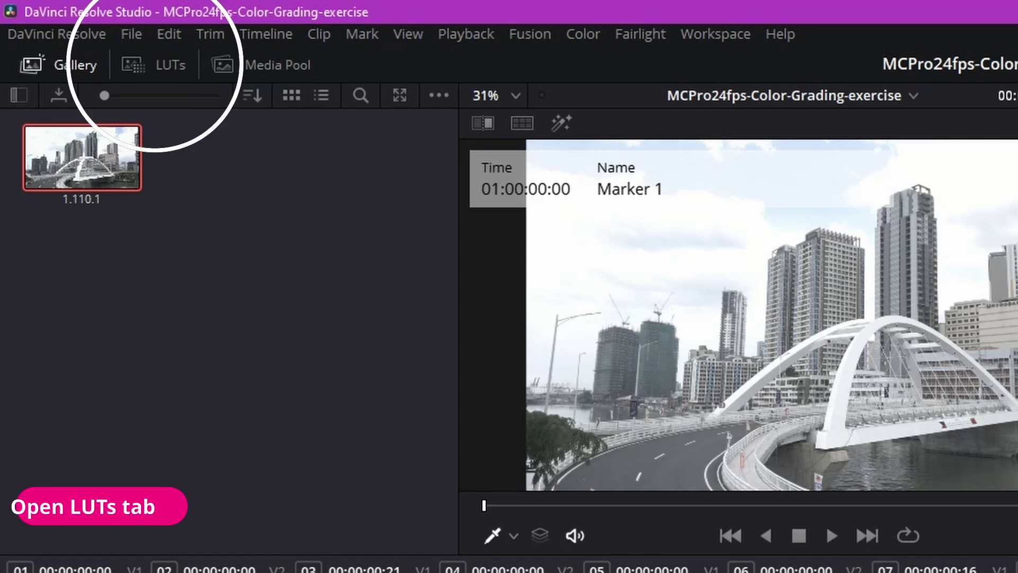
pyautogui.click(79, 31)
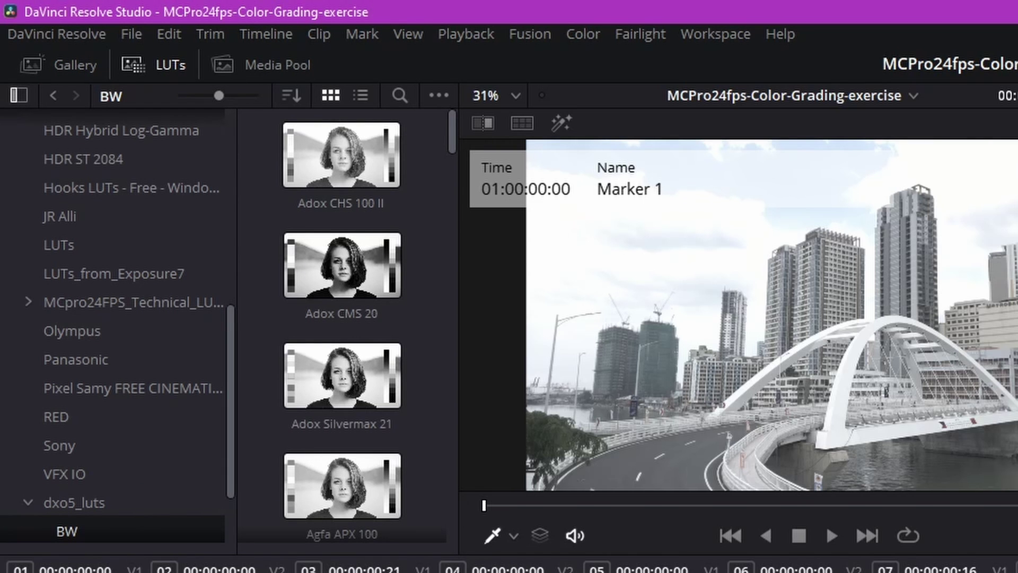
pyautogui.scroll(-3, 111, 318)
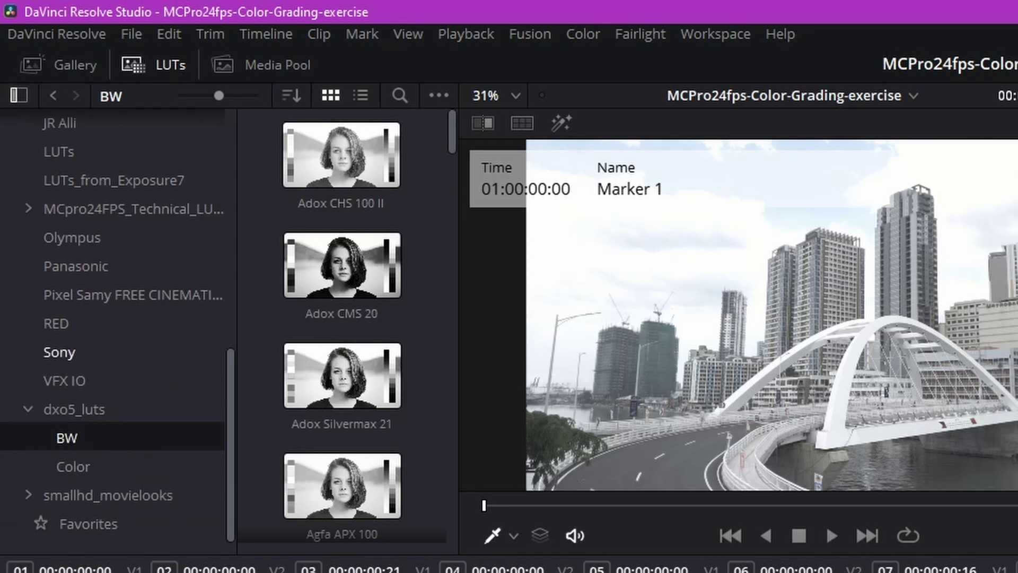
pyautogui.scroll(3, 111, 318)
pyautogui.click(119, 399)
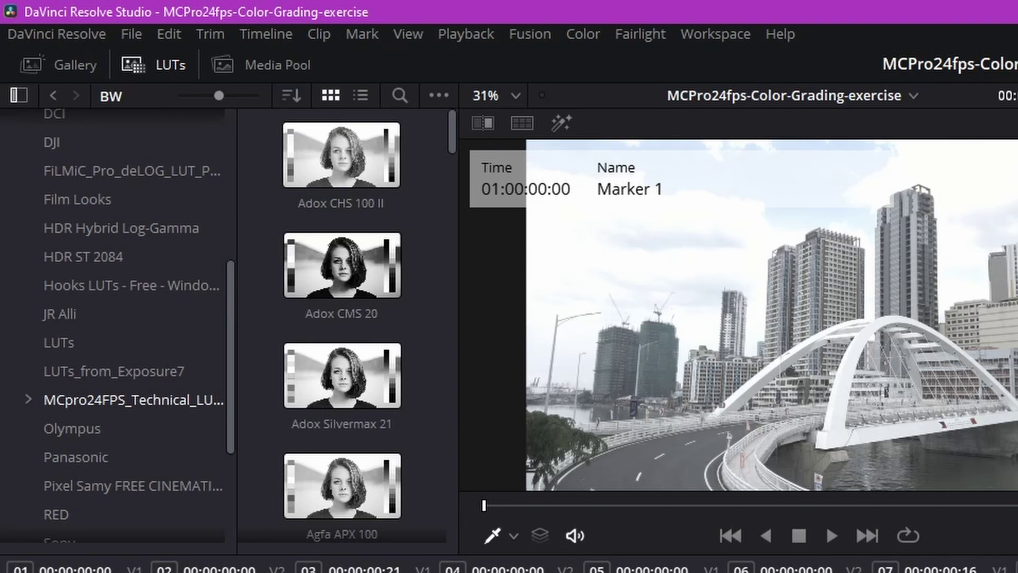
pyautogui.moveTo(458, 318); pyautogui.dragTo(601, 318)
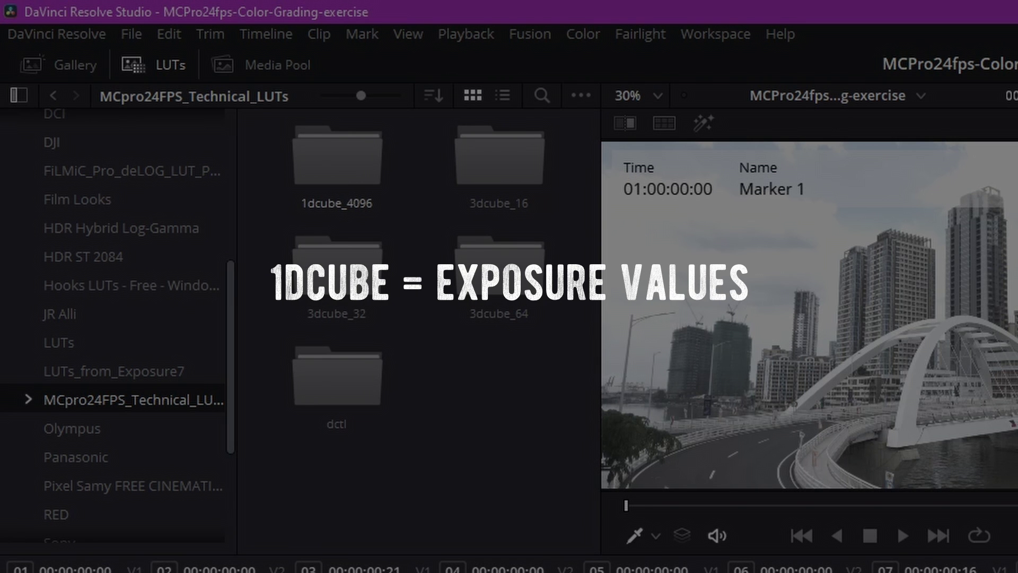
# Step: Navigate the technical LUT folder tree down to the 3dcube_64 folder
pyautogui.doubleClick(338, 159)
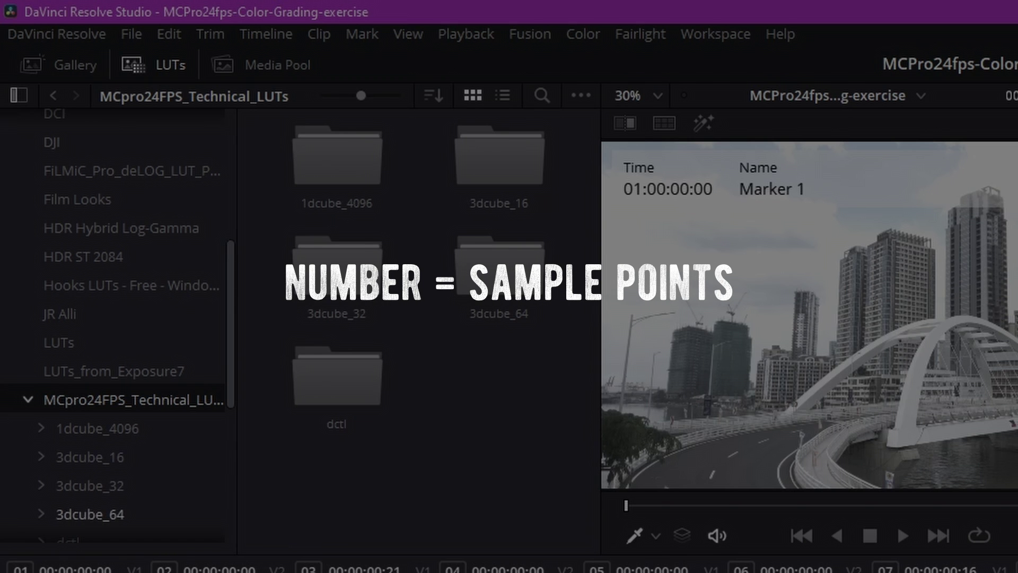
pyautogui.press('Down')
pyautogui.press('Down')
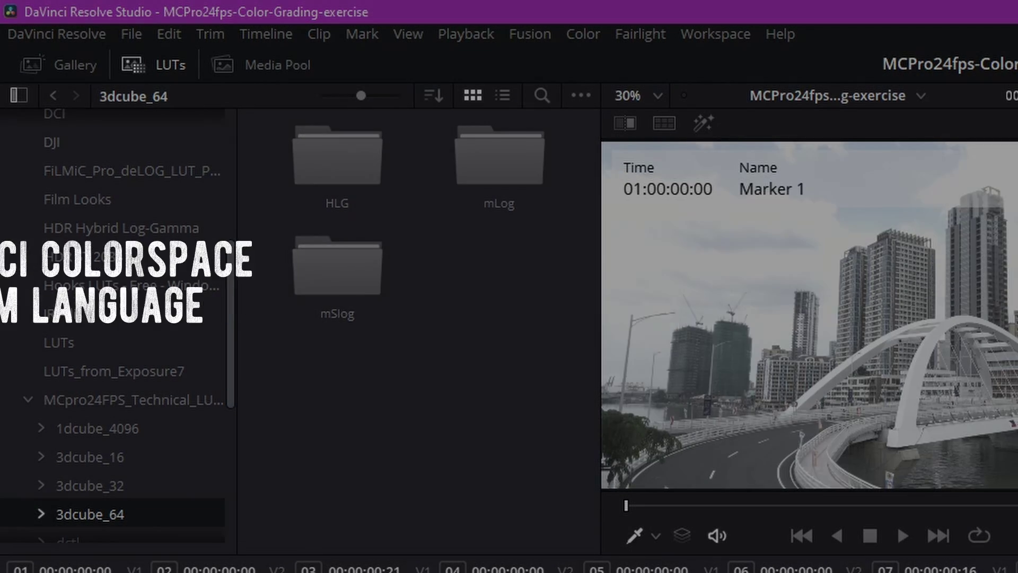
pyautogui.scroll(-2, 112, 318)
pyautogui.press('Down')
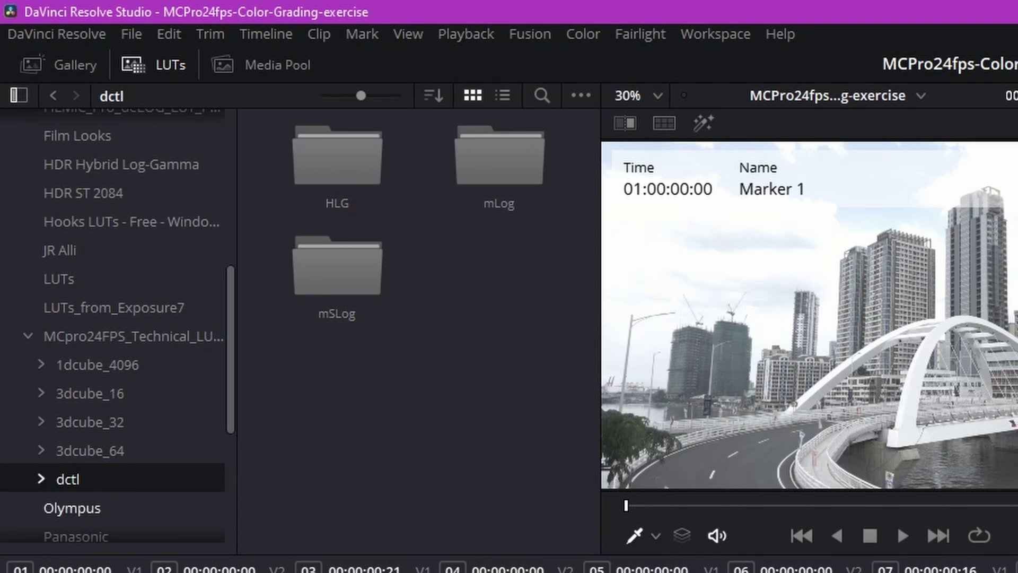
pyautogui.press('Up')
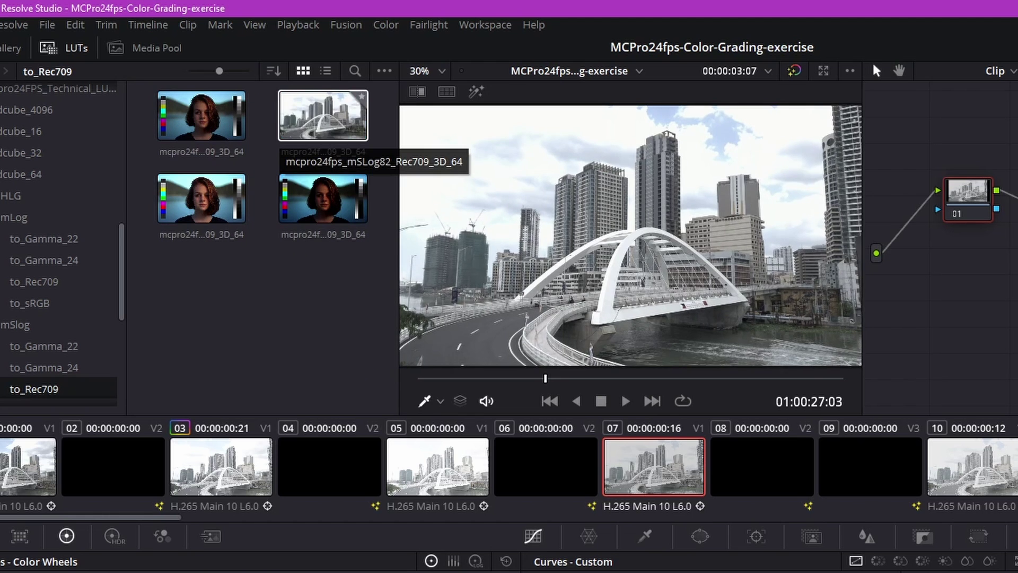
# Step: Apply the mcpro24fps_mSLog82_Rec709_3D_64 LUT to node 01
pyautogui.click(322, 115)
pyautogui.doubleClick(322, 116)
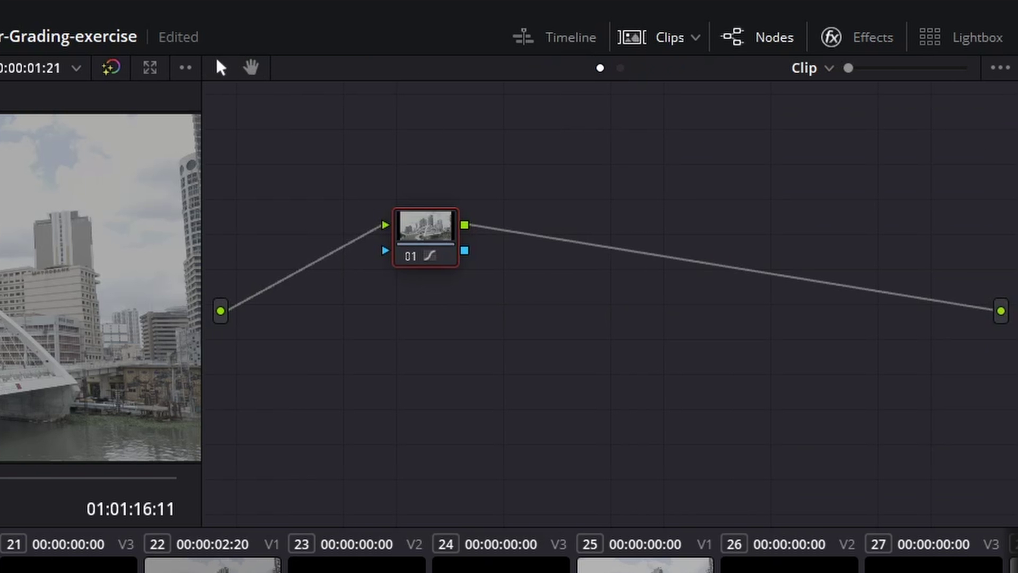
# Step: Apply Resolve FX Color Space Transform from the Effects Library to node 01
pyautogui.click(857, 38)
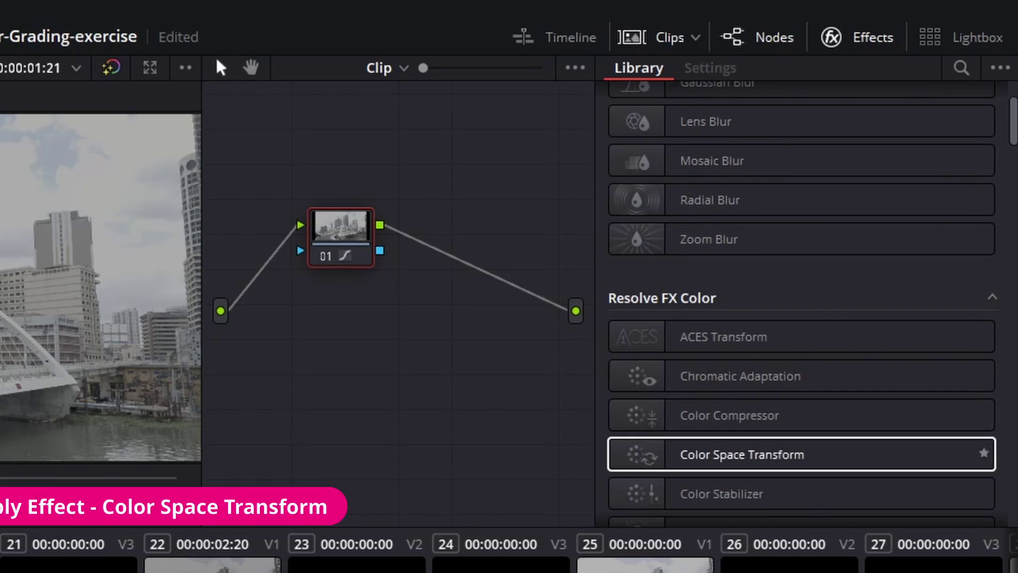
pyautogui.doubleClick(801, 445)
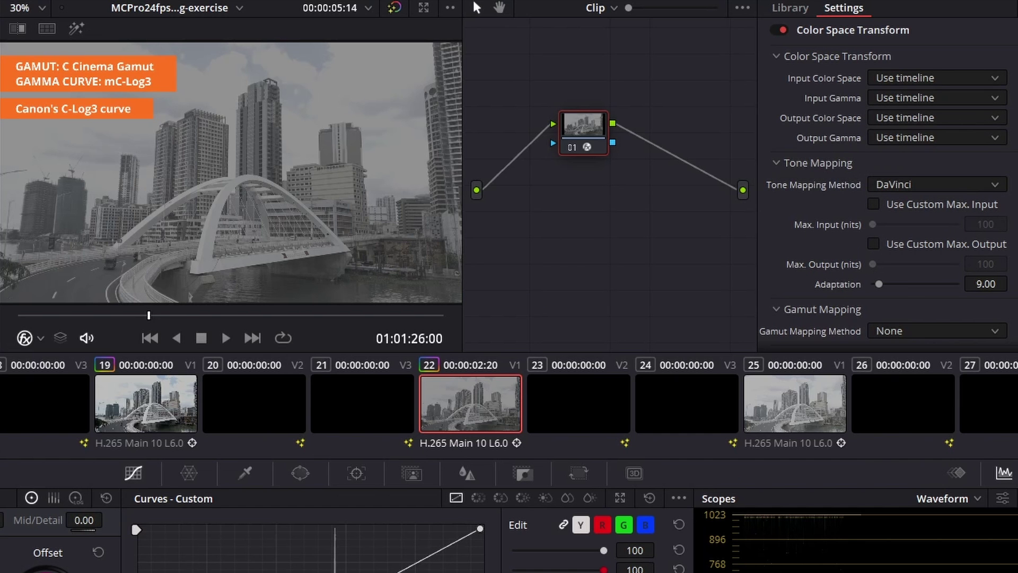
# Step: Map Canon Cinema Gamut and Canon Log 3 input to Rec.709, then compare with the node bypassed
pyautogui.click(936, 78)
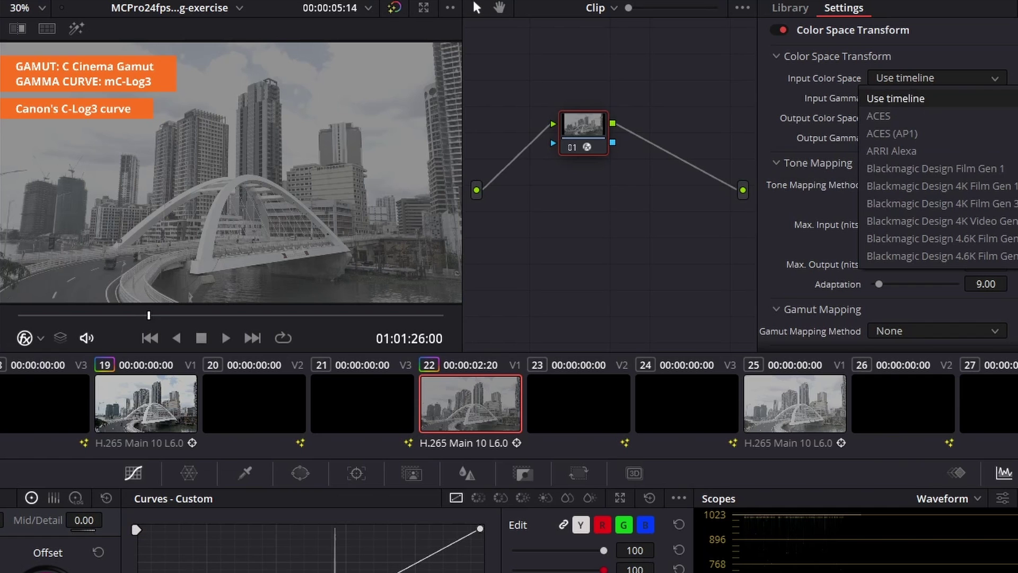
pyautogui.scroll(-3, 938, 183)
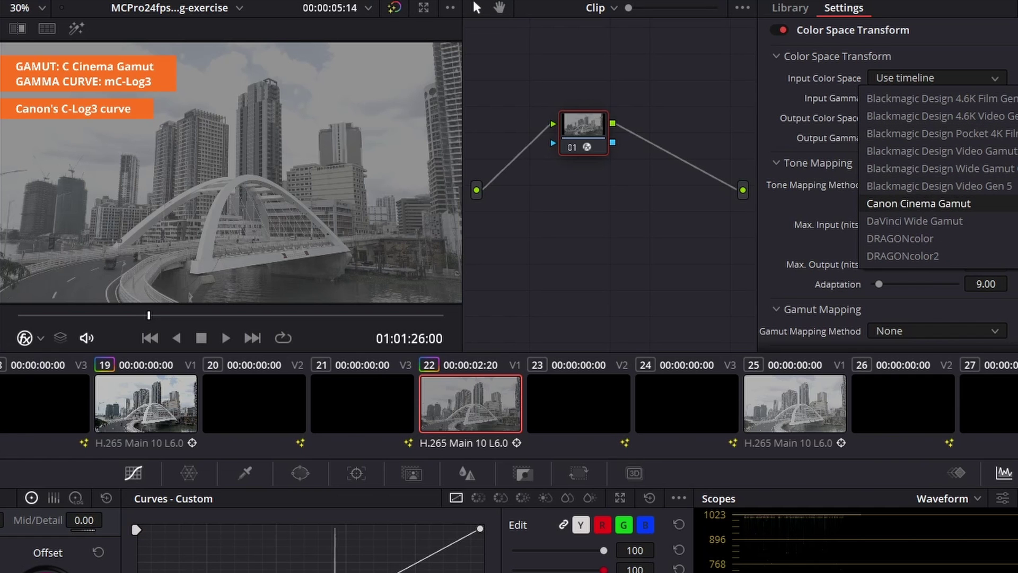
pyautogui.click(919, 202)
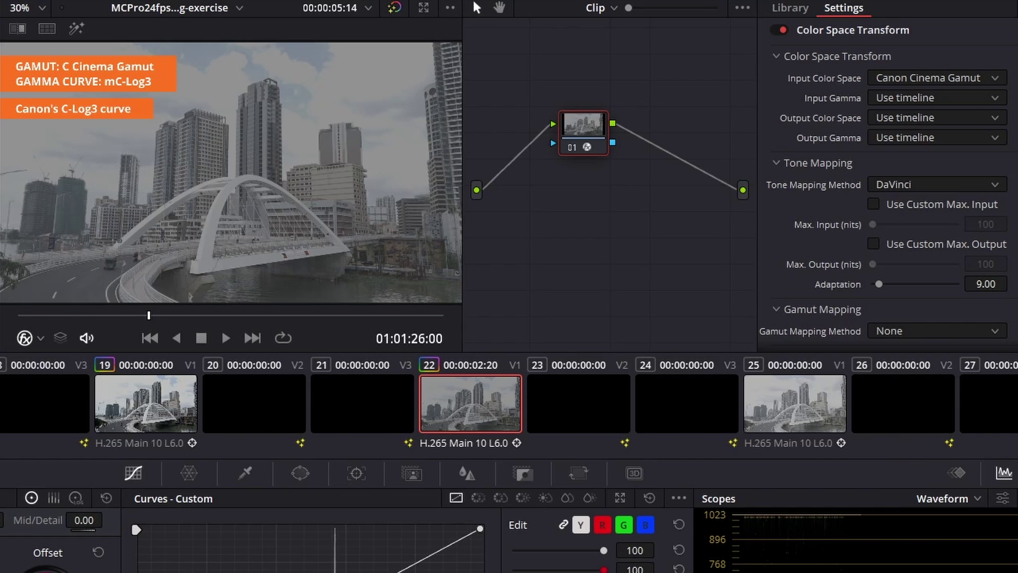
pyautogui.click(936, 117)
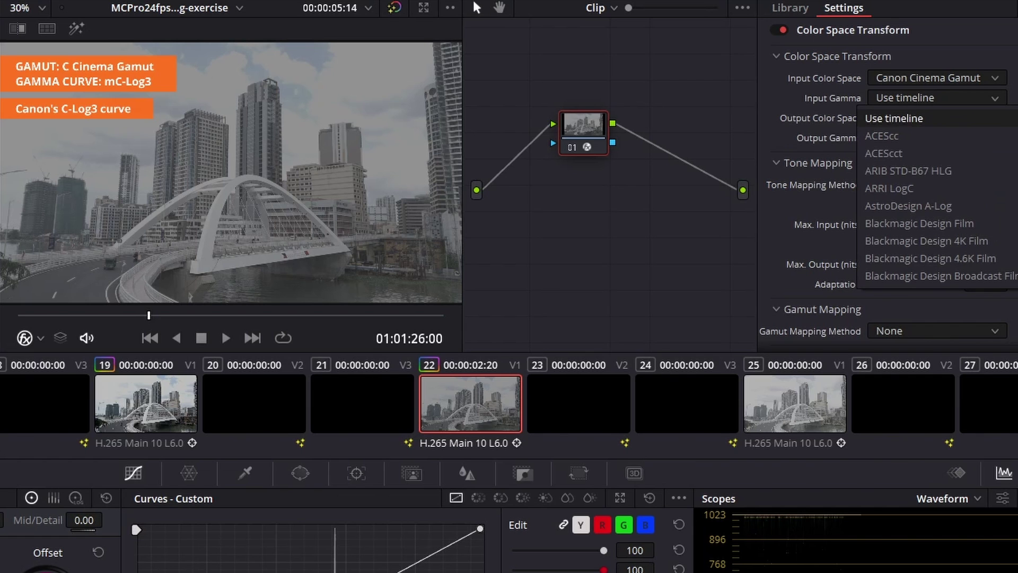
pyautogui.scroll(-5, 939, 198)
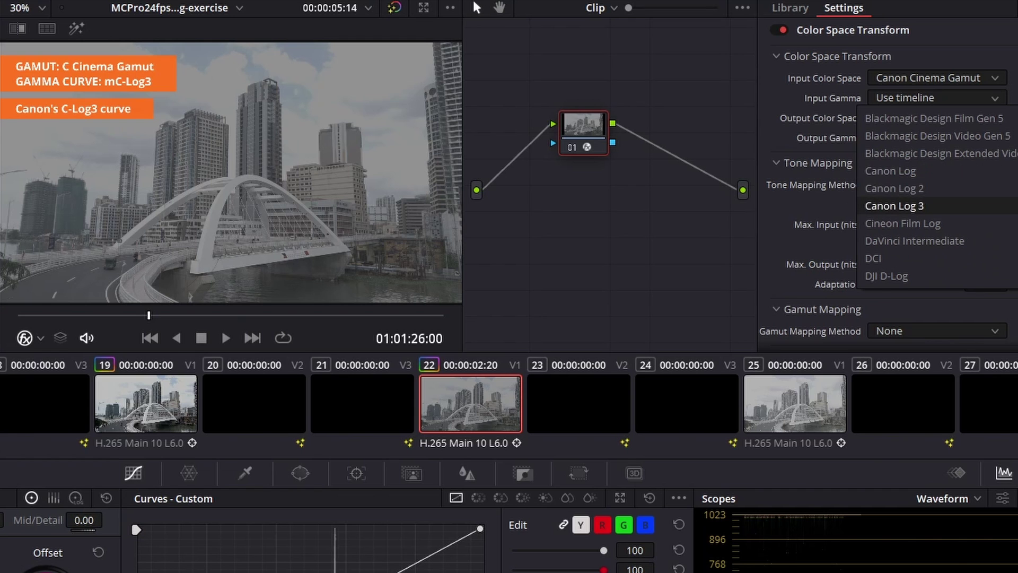
pyautogui.click(895, 206)
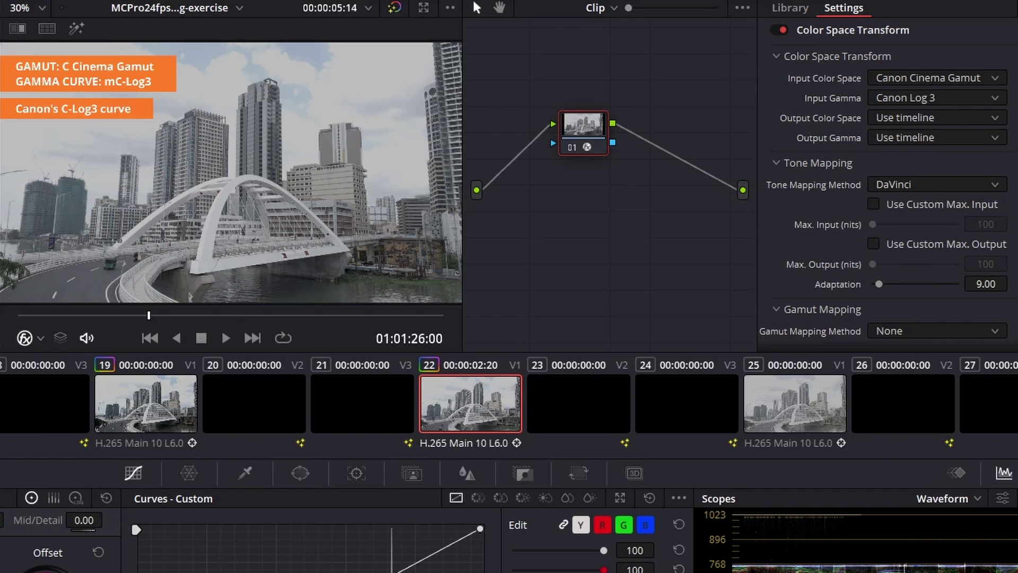
pyautogui.click(937, 117)
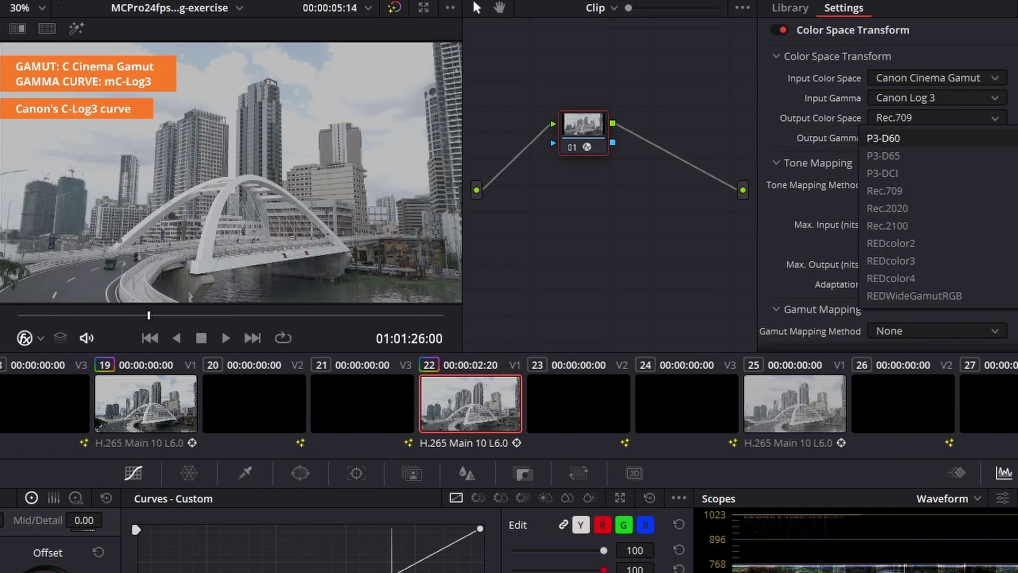
pyautogui.click(899, 189)
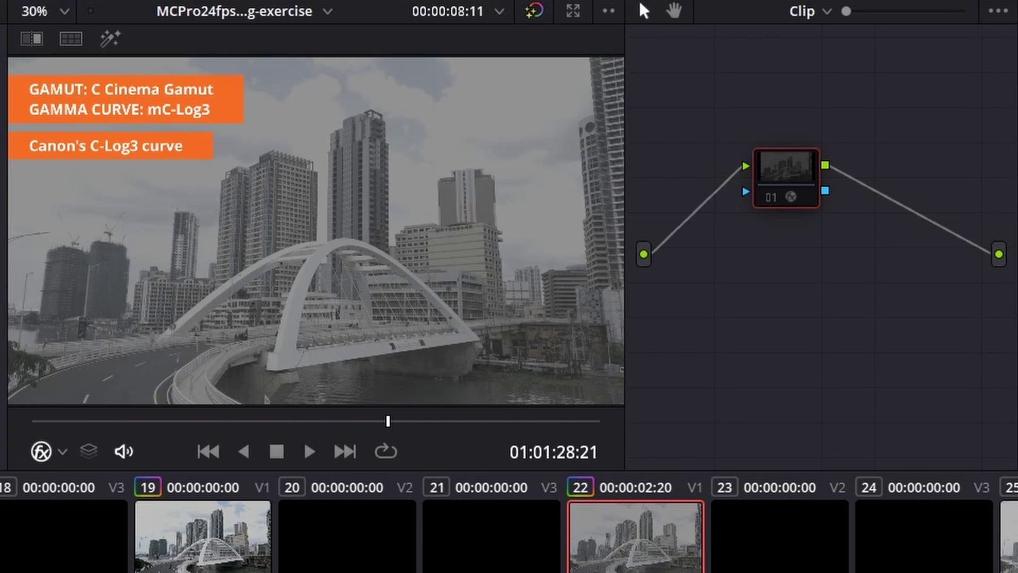
pyautogui.hotkey('ctrl', 'd')
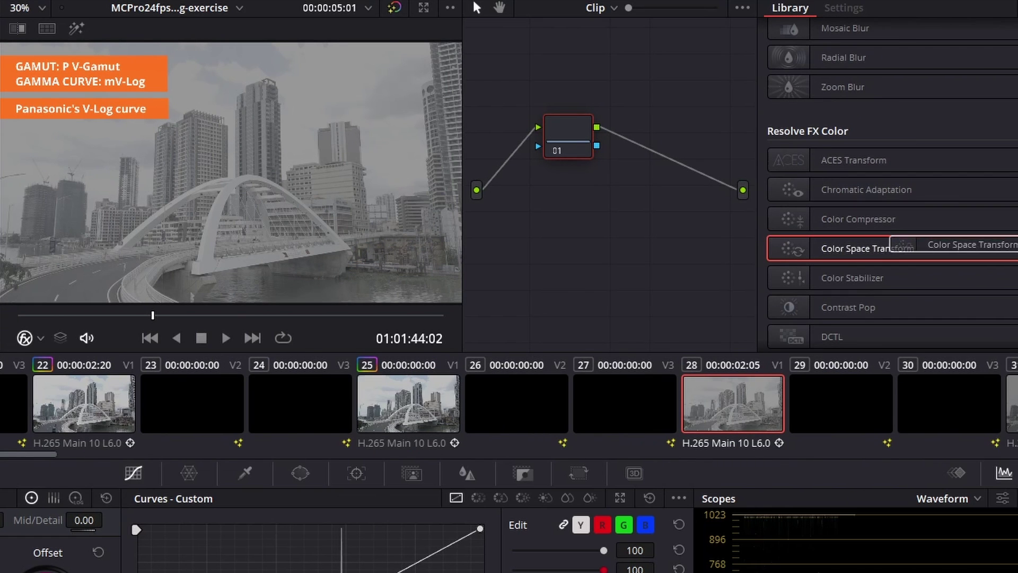
# Step: Give clip 28 a Color Space Transform from Panasonic V-Gamut/V-Log, toggling to compare
pyautogui.moveTo(914, 247); pyautogui.dragTo(568, 140)
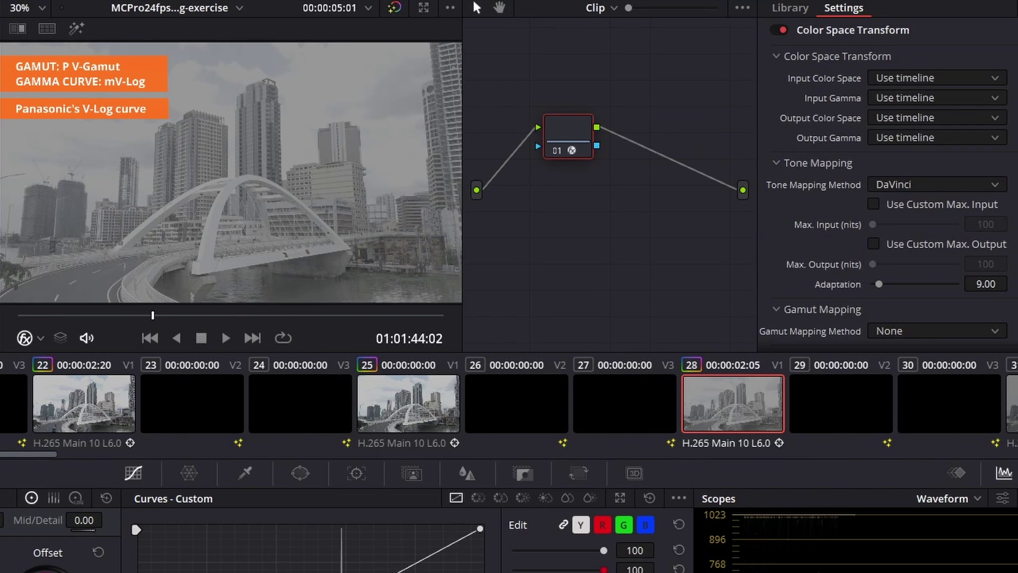
pyautogui.click(935, 77)
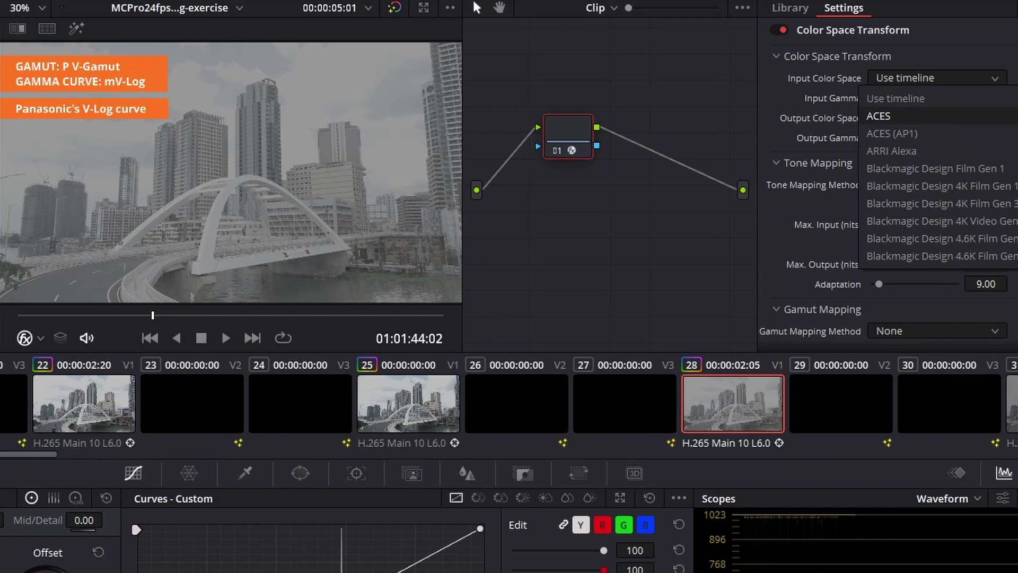
pyautogui.scroll(-5, 938, 175)
pyautogui.scroll(-6, 939, 203)
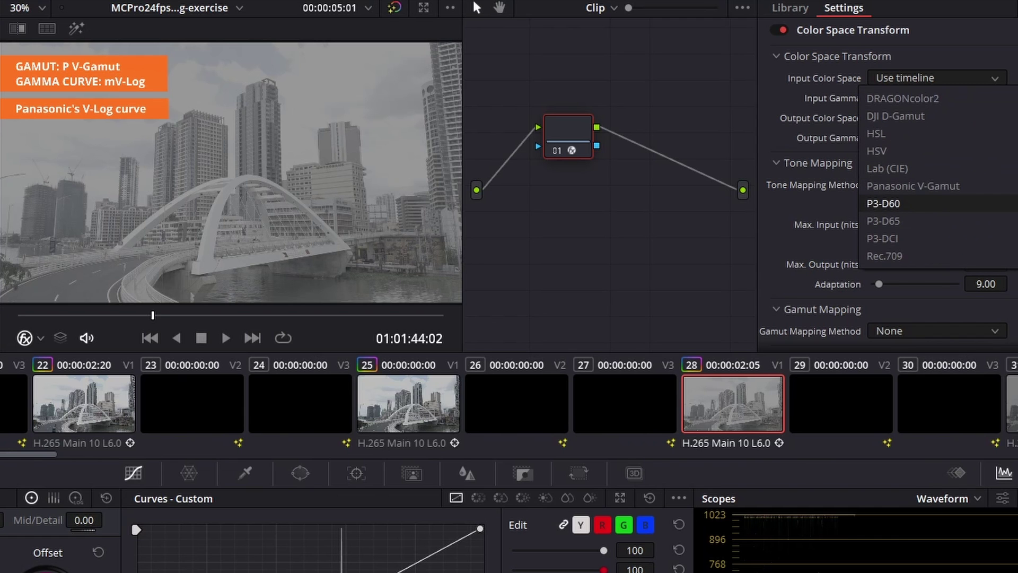
pyautogui.click(913, 185)
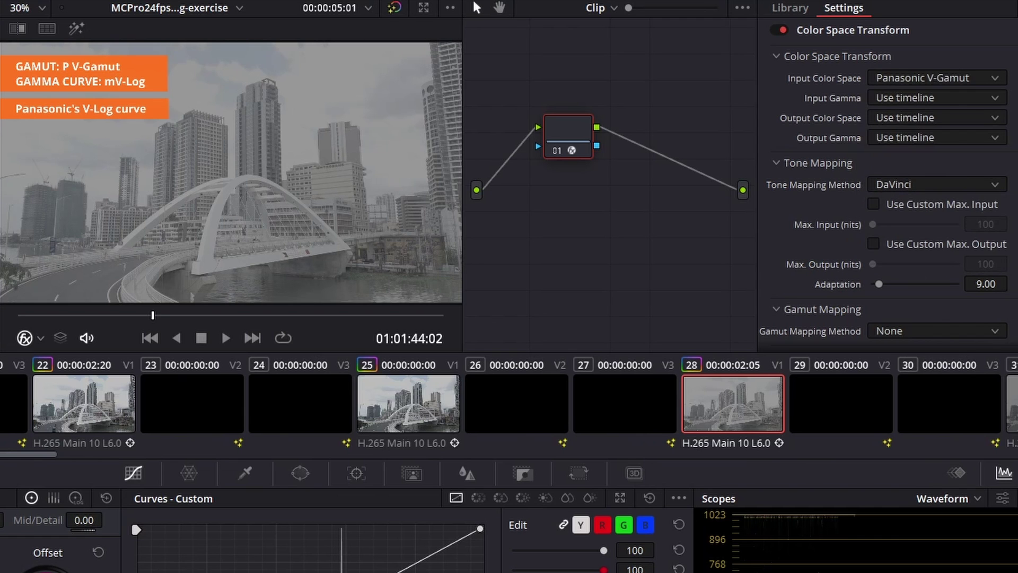
pyautogui.click(934, 117)
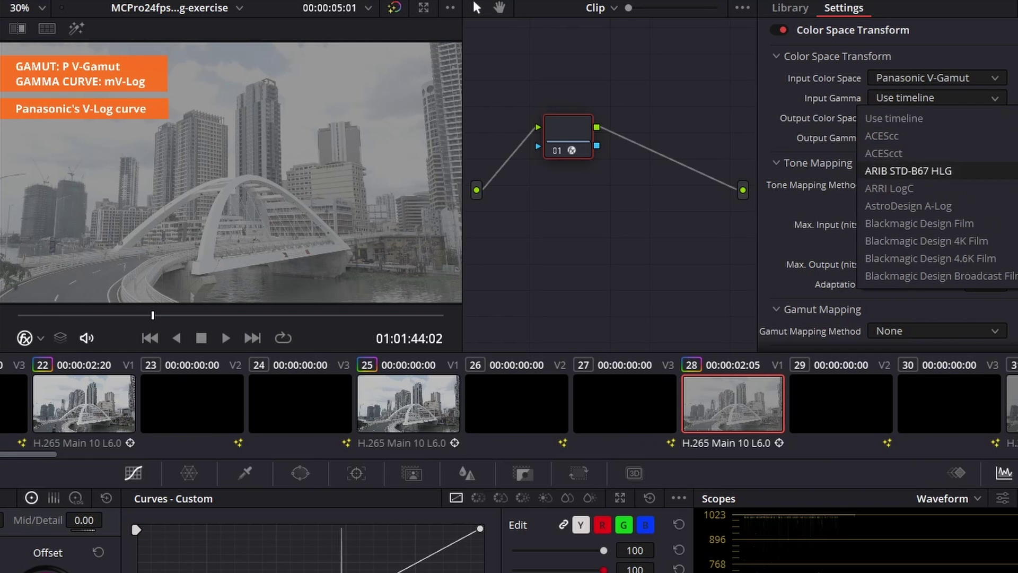
pyautogui.scroll(-4, 938, 202)
pyautogui.scroll(-4, 939, 203)
pyautogui.scroll(-4, 938, 203)
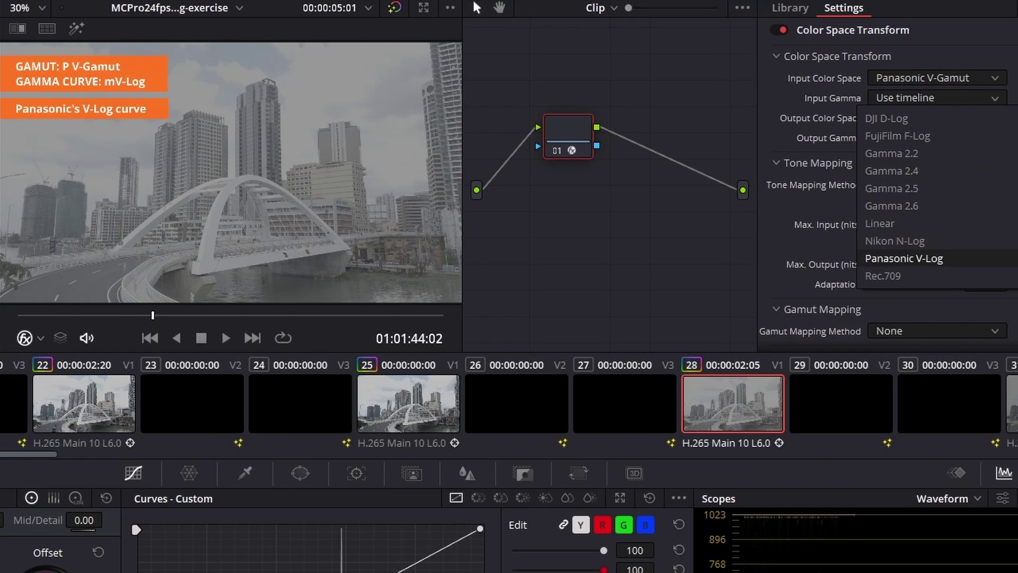
pyautogui.click(903, 258)
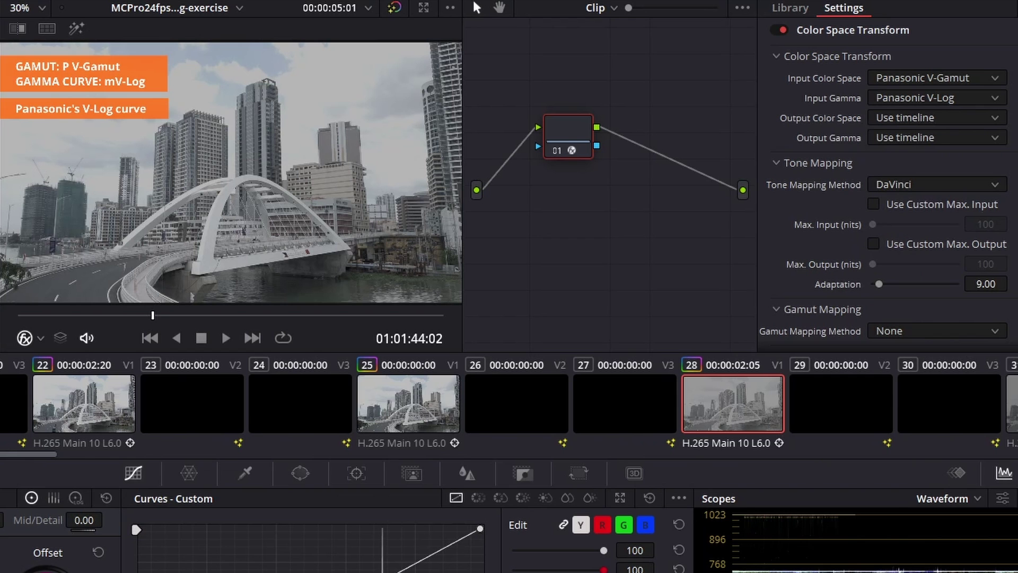
pyautogui.hotkey('ctrl', 'd')
pyautogui.hotkey('ctrl', 'd')
pyautogui.hotkey('ctrl', 'd')
pyautogui.hotkey('ctrl', 'd')
pyautogui.scroll(-5, 510, 404)
pyautogui.scroll(-5, 509, 404)
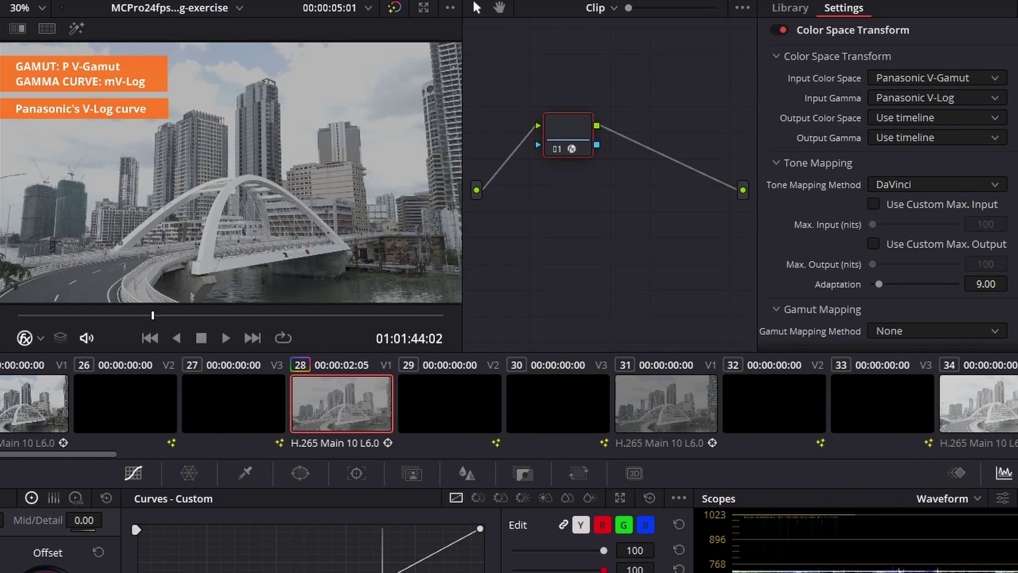
pyautogui.hotkey('ctrl', 'd')
pyautogui.hotkey('ctrl', 'd')
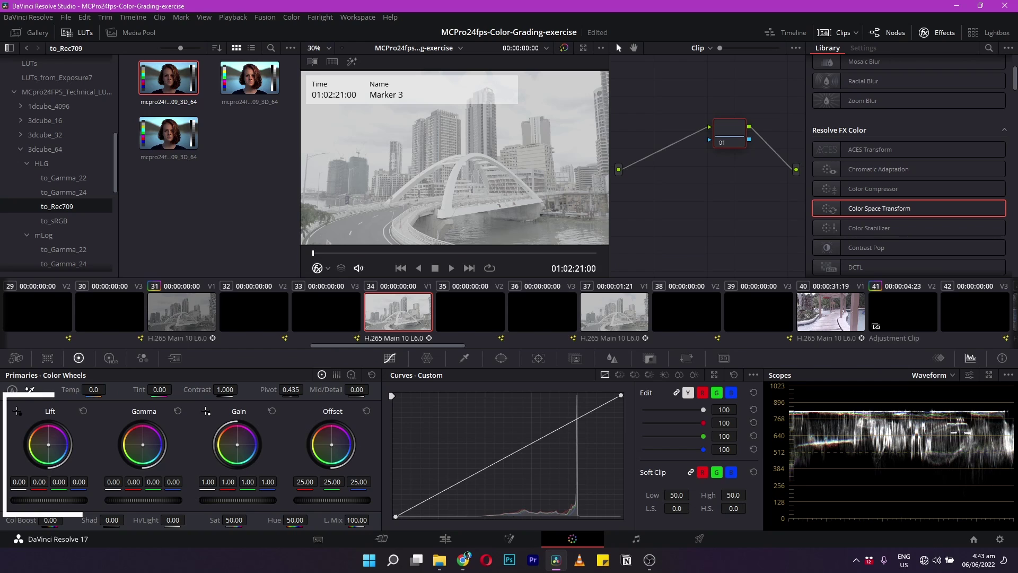
pyautogui.scroll(-5, 49, 499)
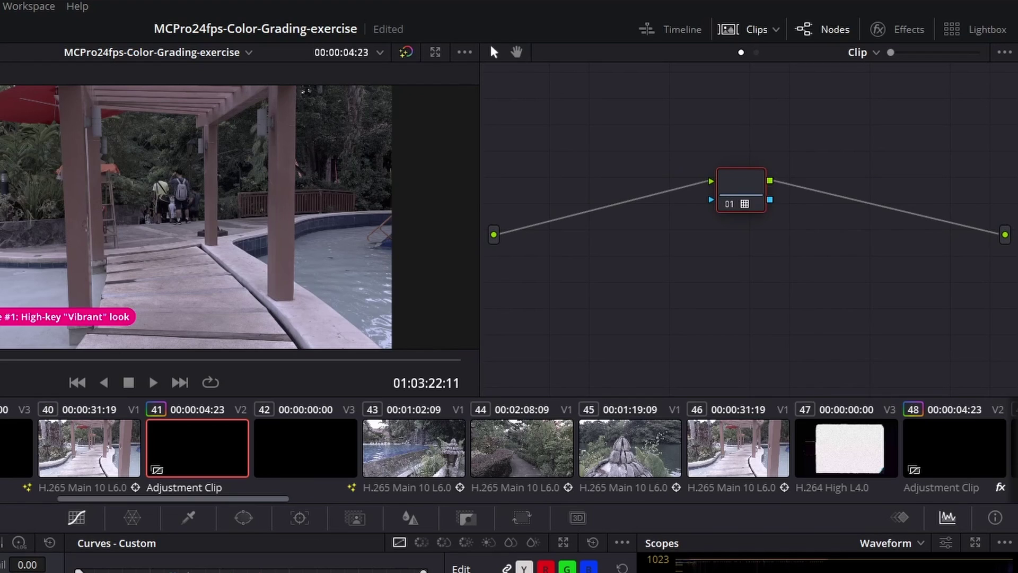
# Step: Add a serial node before the LUT node, tidy the graph, and select new node 01
pyautogui.rightClick(813, 143)
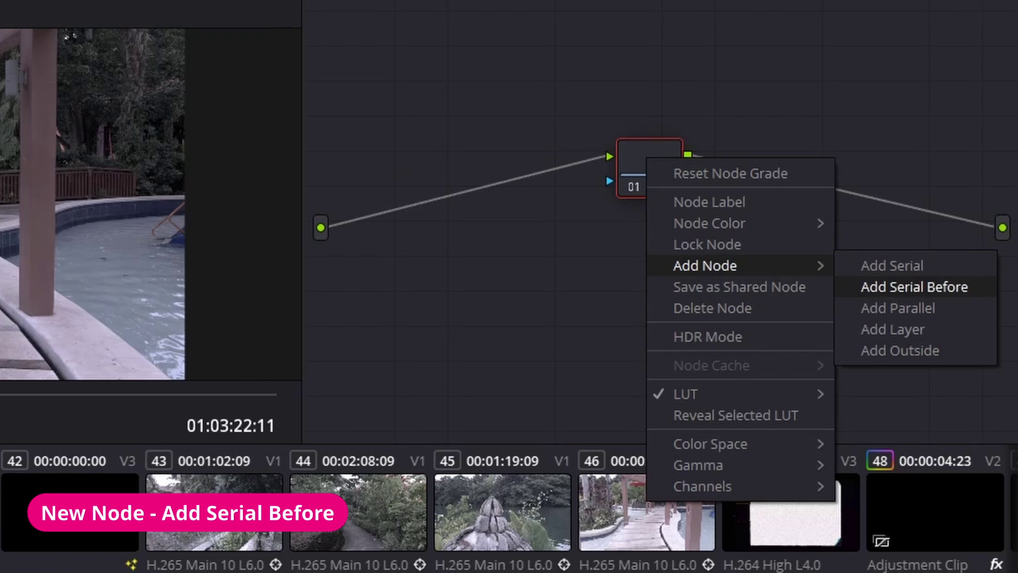
pyautogui.click(914, 287)
pyautogui.moveTo(649, 231); pyautogui.dragTo(502, 177)
pyautogui.moveTo(649, 163); pyautogui.dragTo(690, 142)
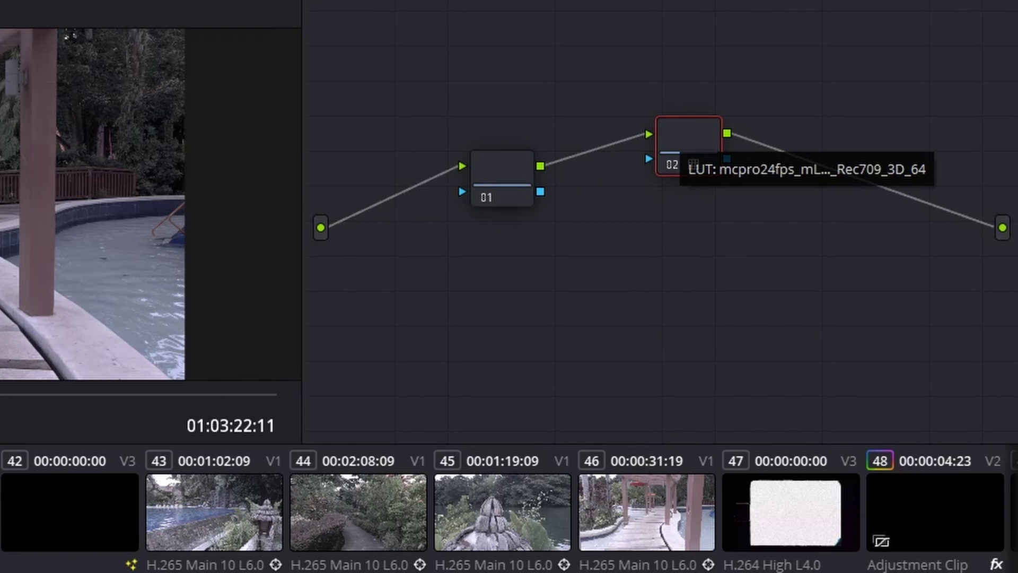
pyautogui.moveTo(689, 141); pyautogui.dragTo(706, 146)
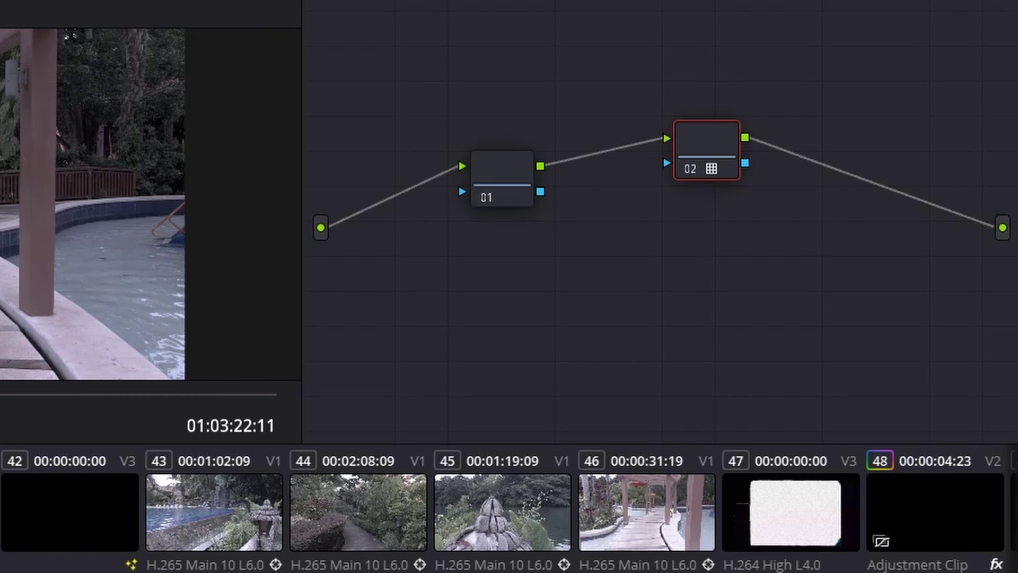
pyautogui.click(502, 178)
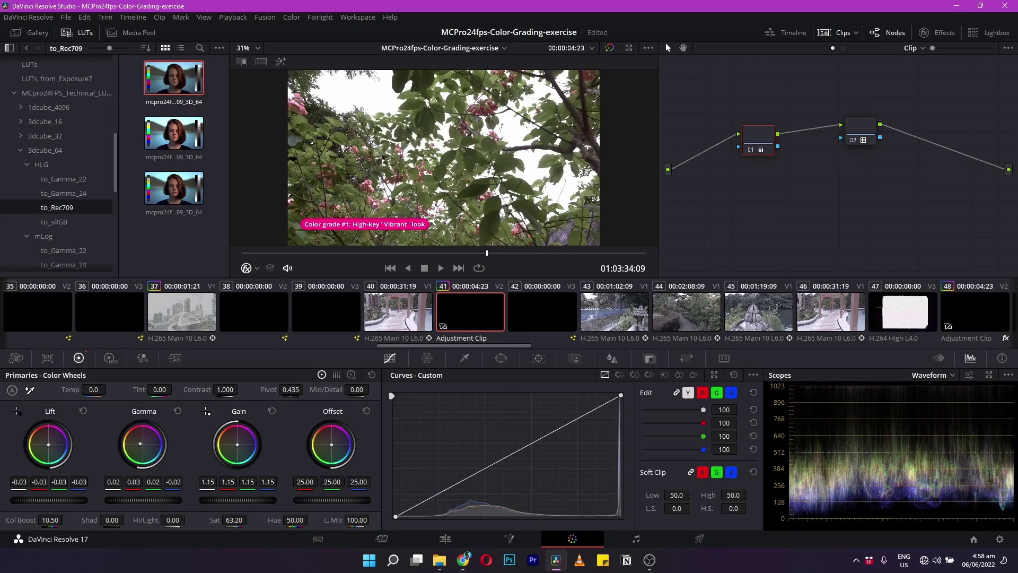
# Step: Compare the poolside clips with node 01 bypassed, then with the whole grade bypassed
pyautogui.hotkey('ctrl', 'd')
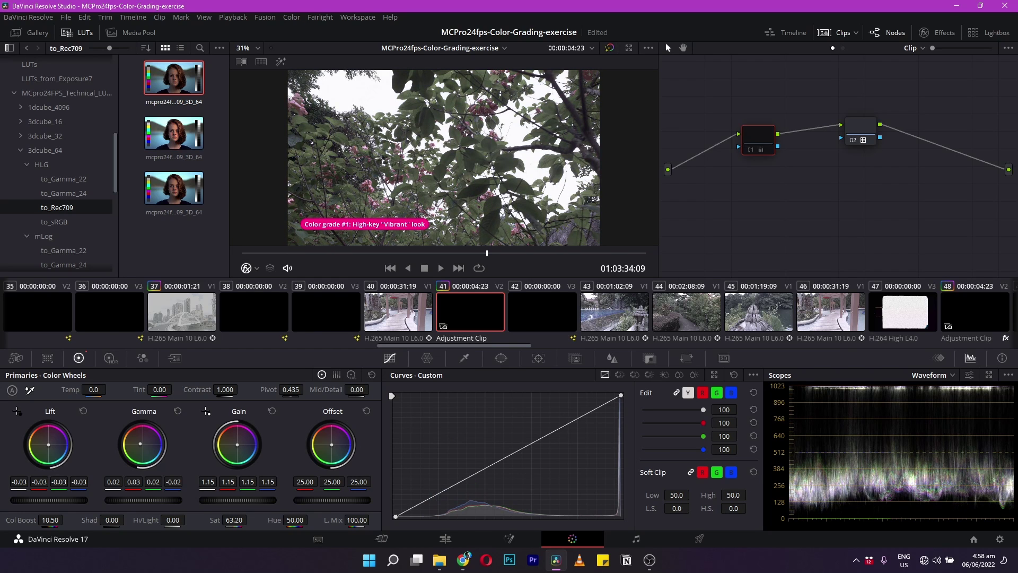
pyautogui.hotkey('ctrl', 'd')
pyautogui.hotkey('ctrl', 'd')
pyautogui.hotkey('ctrl', 'd')
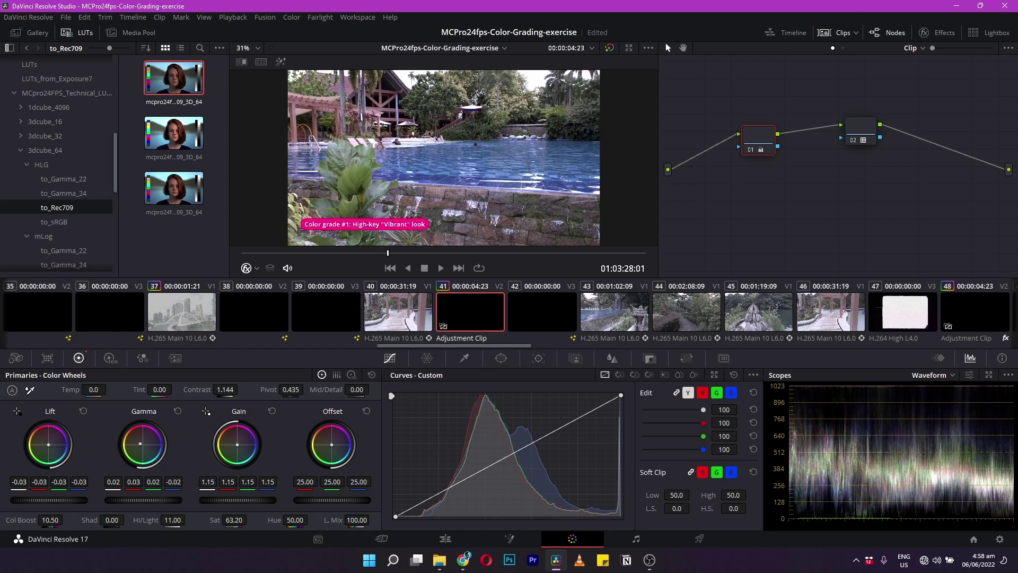
pyautogui.hotkey('shift', 'd')
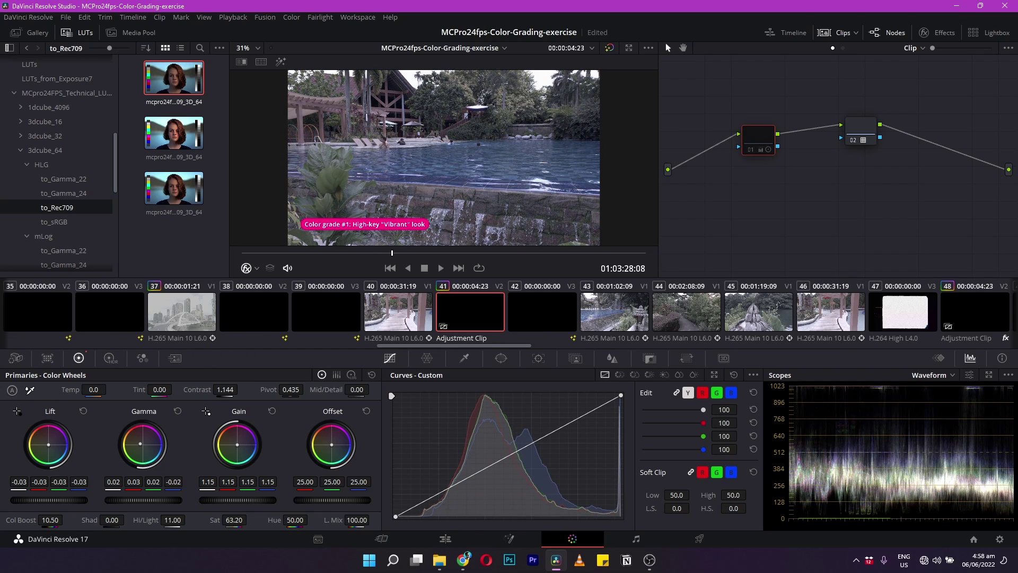
pyautogui.hotkey('shift', 'd')
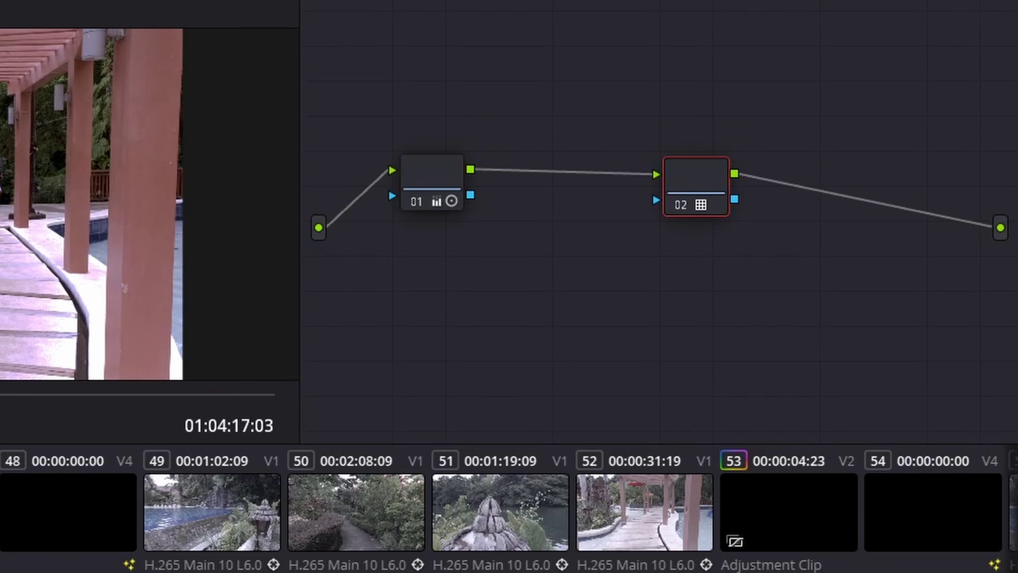
# Step: Insert serial node 02 between node 01 and the LUT node and select it
pyautogui.moveTo(696, 187); pyautogui.dragTo(697, 151)
pyautogui.rightClick(433, 179)
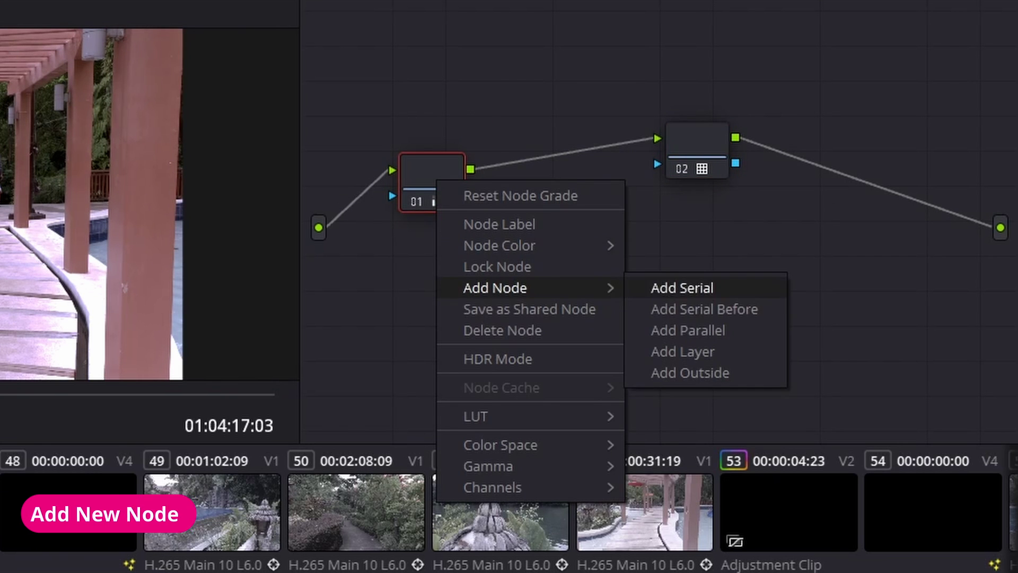
pyautogui.click(681, 289)
pyautogui.moveTo(525, 190); pyautogui.dragTo(549, 155)
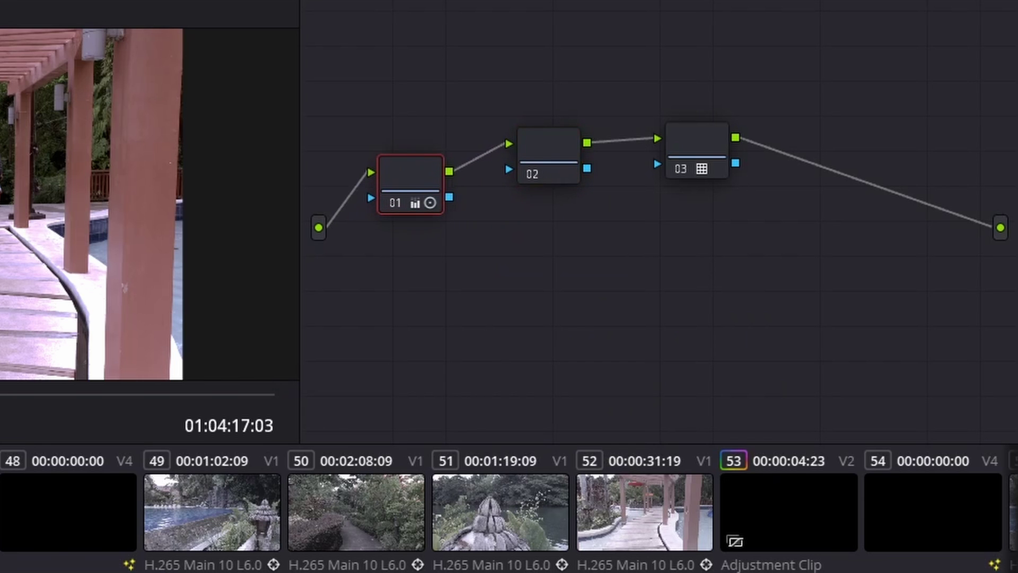
pyautogui.hotkey('alt', 'shift', "'")
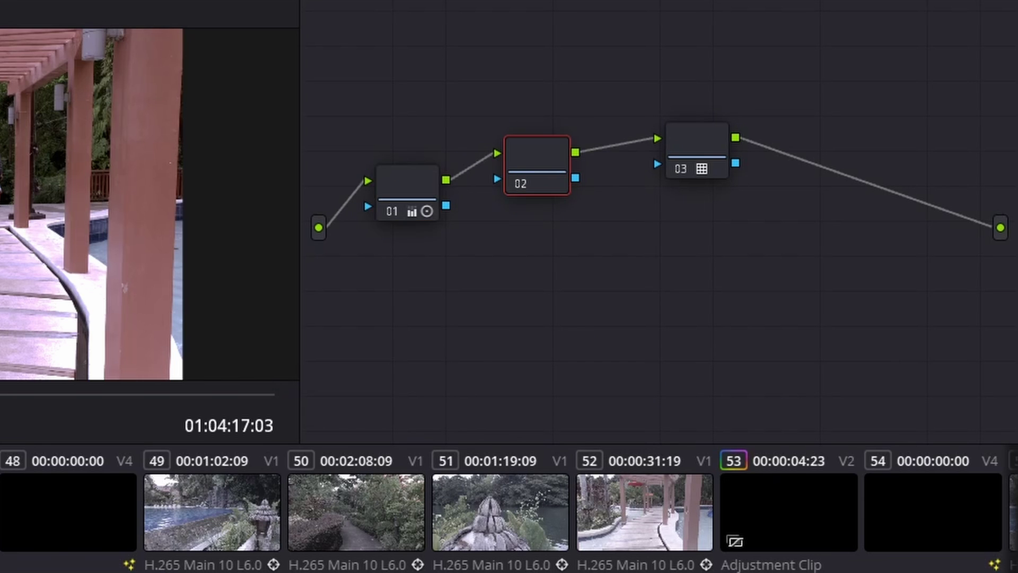
pyautogui.hotkey('alt', 'shift', "'")
pyautogui.hotkey('alt', 'shift', ';')
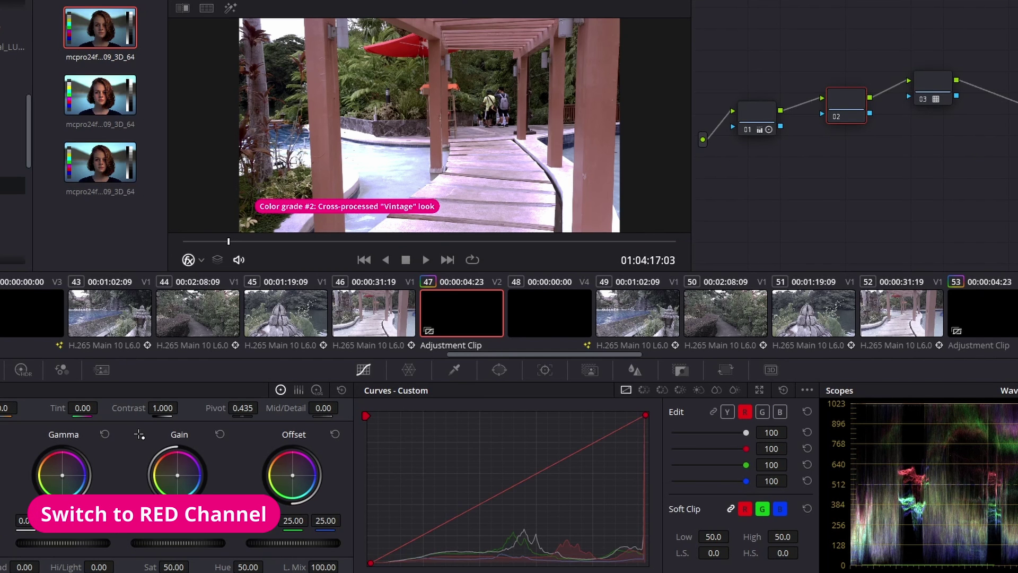
# Step: Raise the red curve's highlights and crush its shadows for a pink tint
pyautogui.click(702, 392)
pyautogui.moveTo(645, 415); pyautogui.dragTo(614, 417)
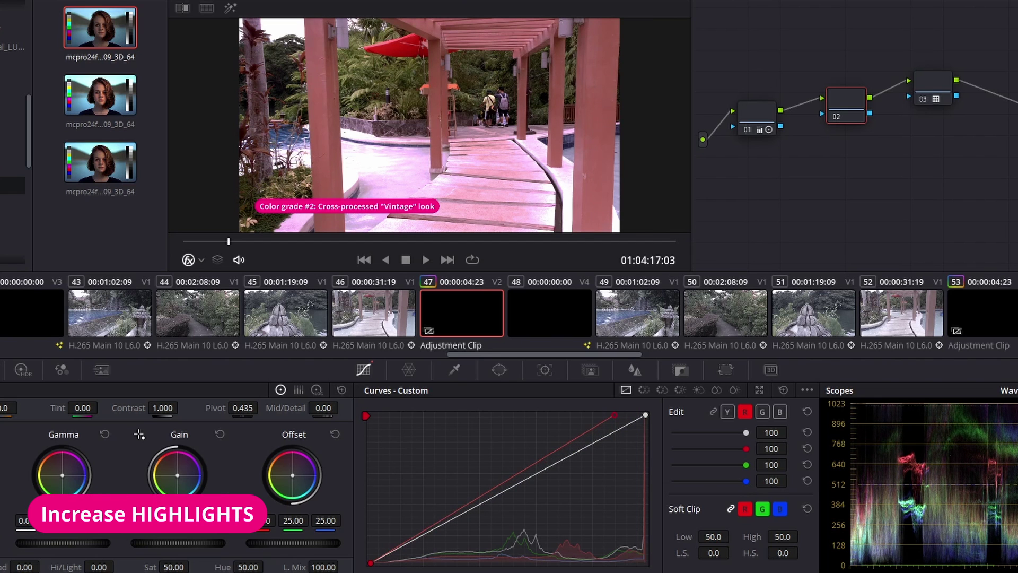
pyautogui.moveTo(372, 563); pyautogui.dragTo(398, 562)
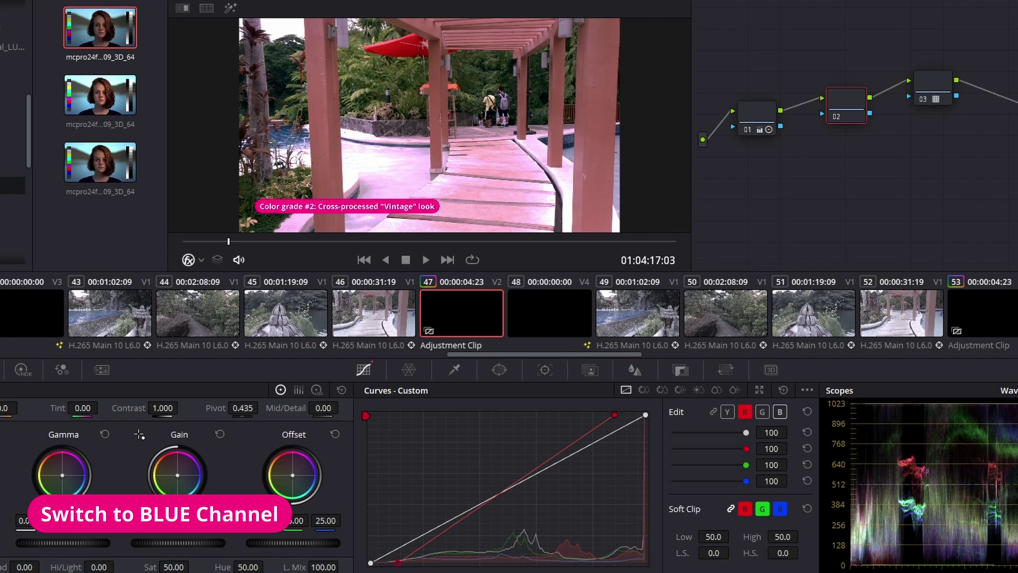
# Step: Pull down the blue curve's highlights and lift its shadows
pyautogui.click(779, 411)
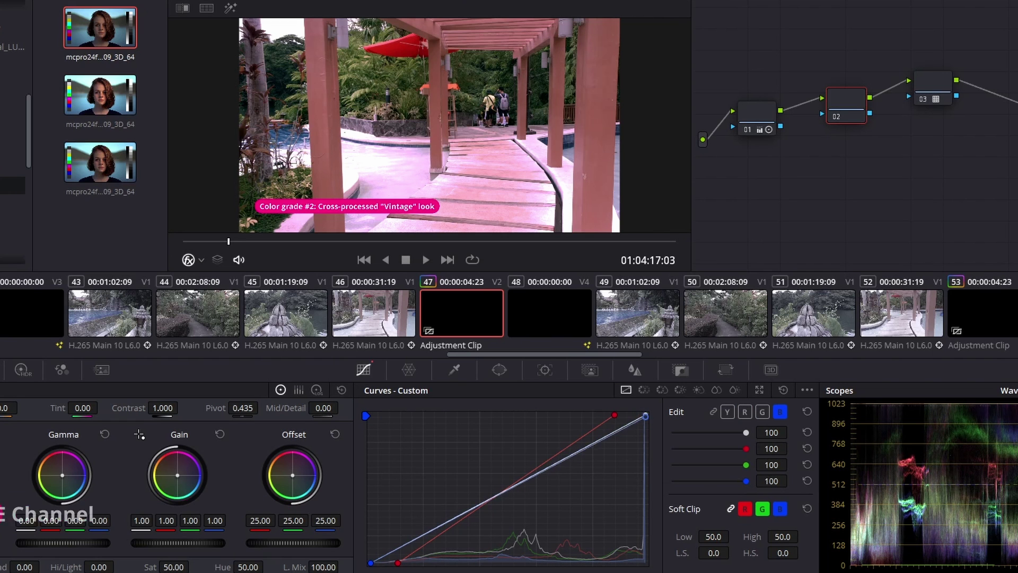
pyautogui.moveTo(644, 416); pyautogui.dragTo(645, 429)
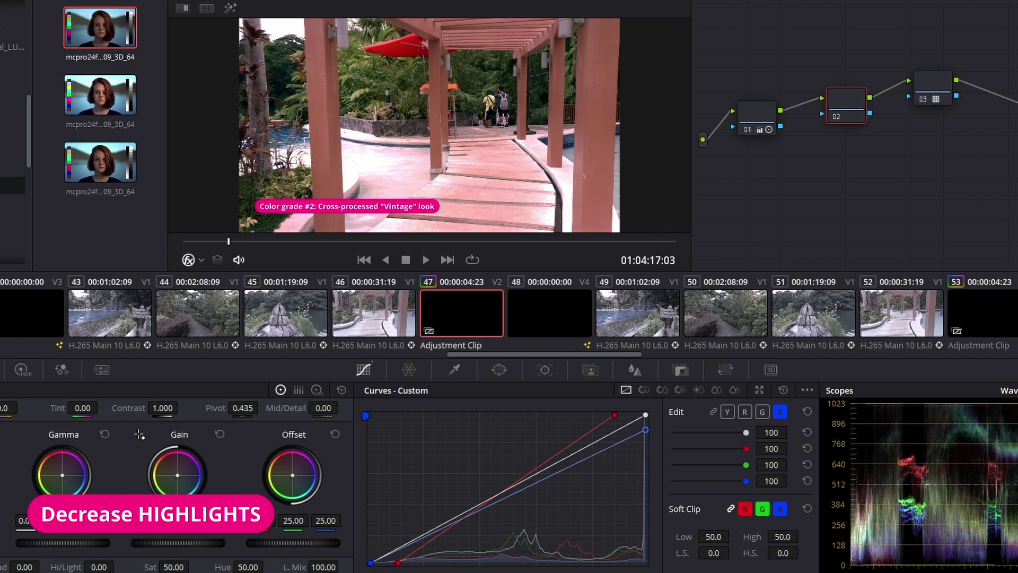
pyautogui.moveTo(371, 561); pyautogui.dragTo(372, 549)
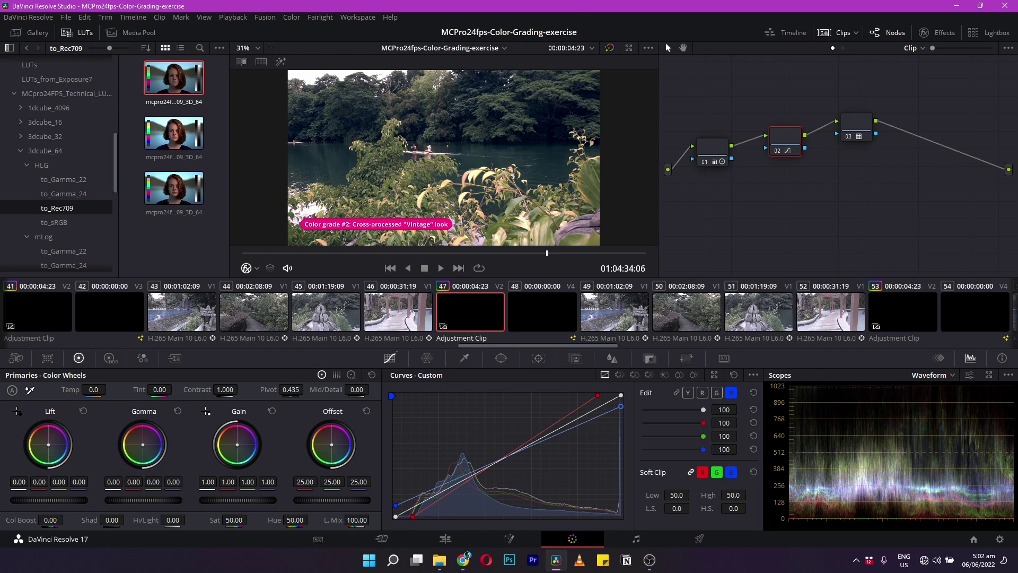
# Step: Back on the Edit page, apply Film Grain to the Vintage Adjustment Clip
pyautogui.hotkey('shift', '4')
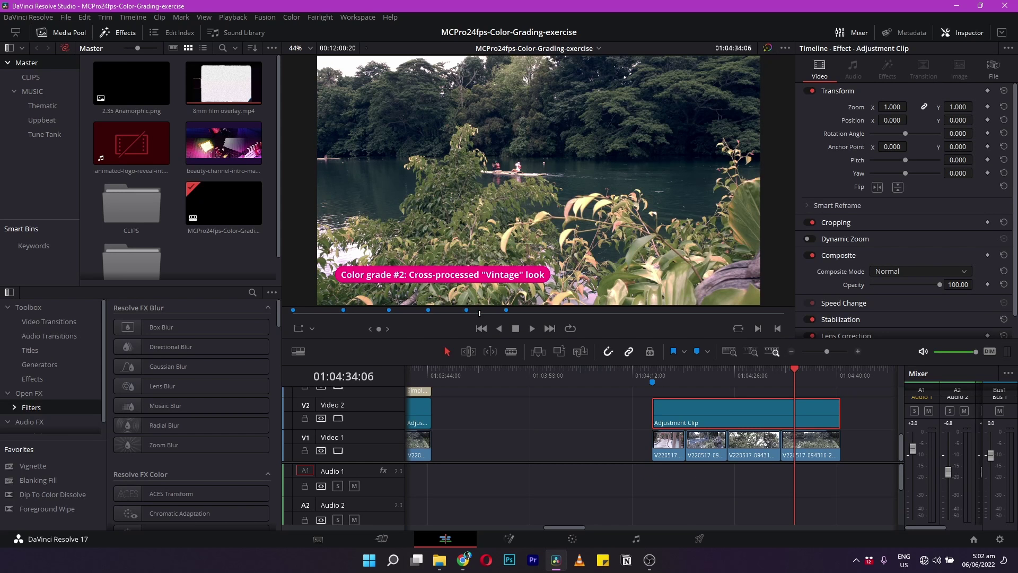
pyautogui.press('Up')
pyautogui.press('space')
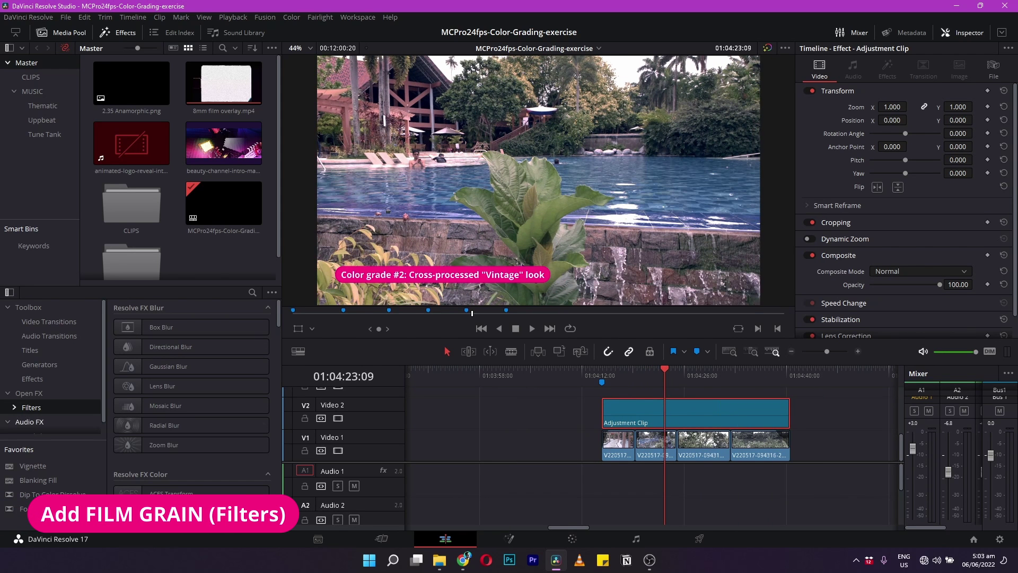
pyautogui.scroll(-5, 190, 398)
pyautogui.click(191, 404)
pyautogui.moveTo(191, 405); pyautogui.dragTo(696, 415)
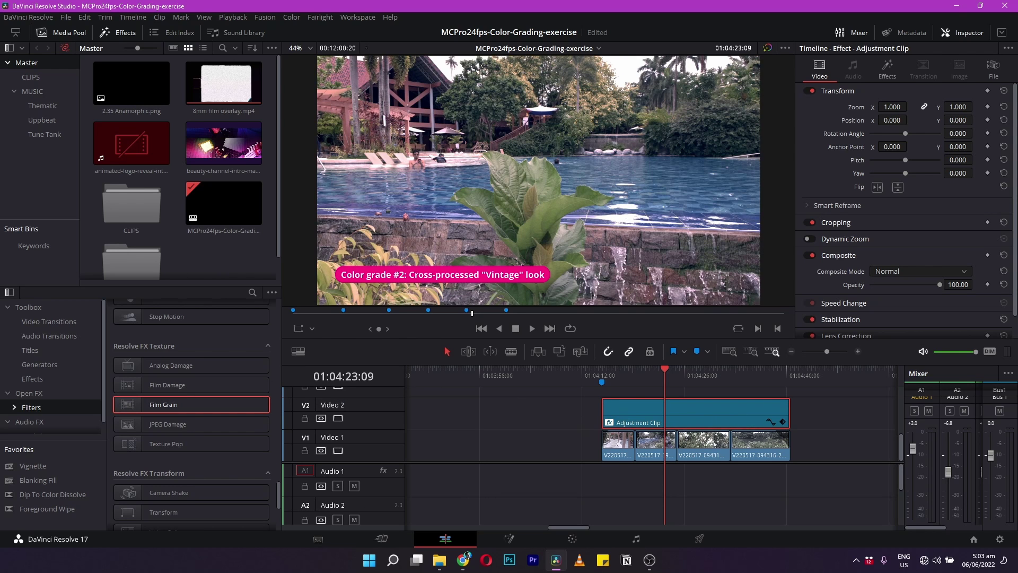
# Step: Play back the grainy vintage shots to review the grain
pyautogui.click(635, 375)
pyautogui.press('space')
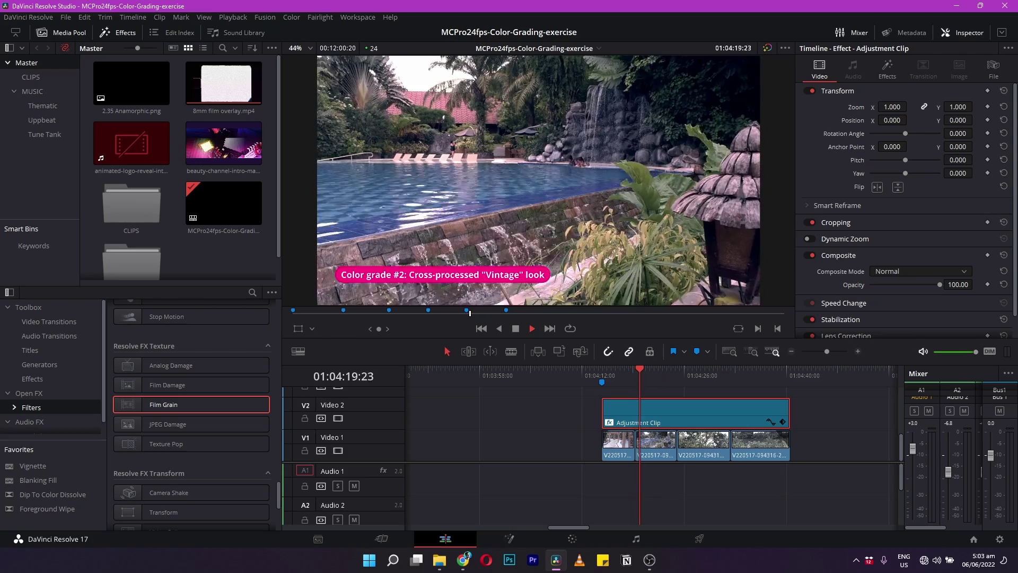
pyautogui.click(613, 375)
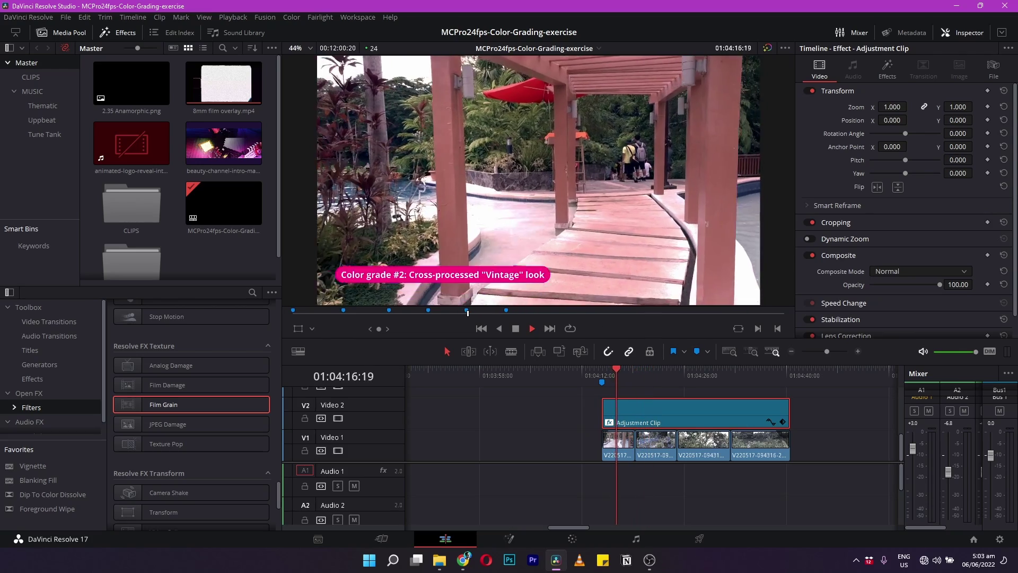
pyautogui.click(614, 375)
pyautogui.press('space')
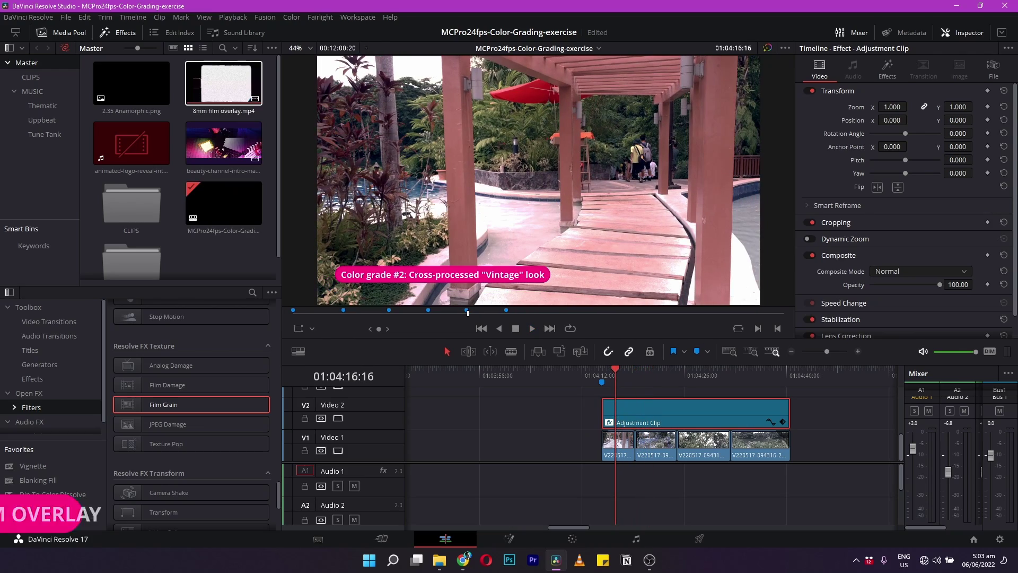
# Step: Place two copies of 8mm film overlay.mp4 above the vintage clips, composited in Multiply mode
pyautogui.moveTo(223, 83); pyautogui.dragTo(614, 394)
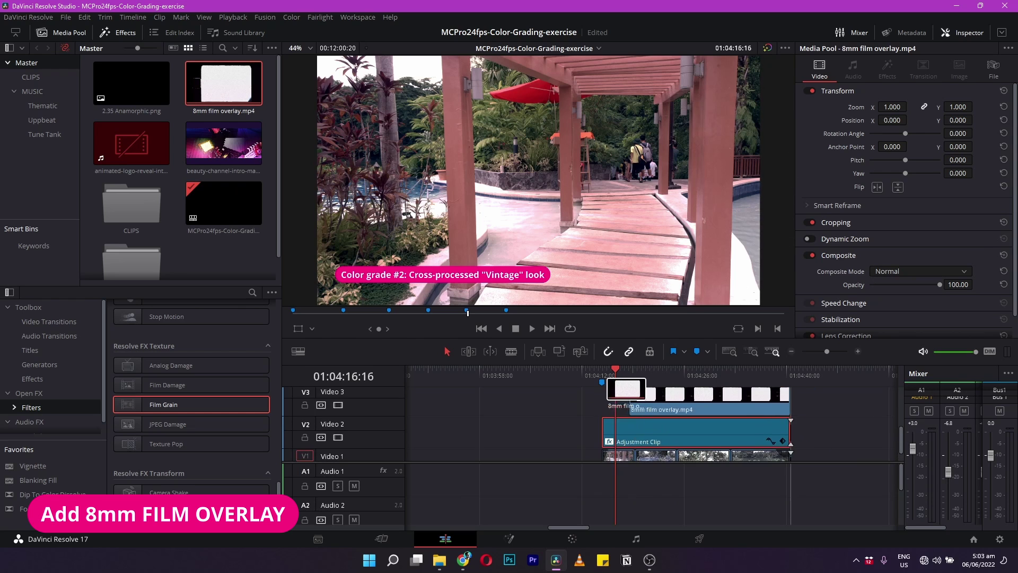
pyautogui.moveTo(223, 84); pyautogui.dragTo(762, 409)
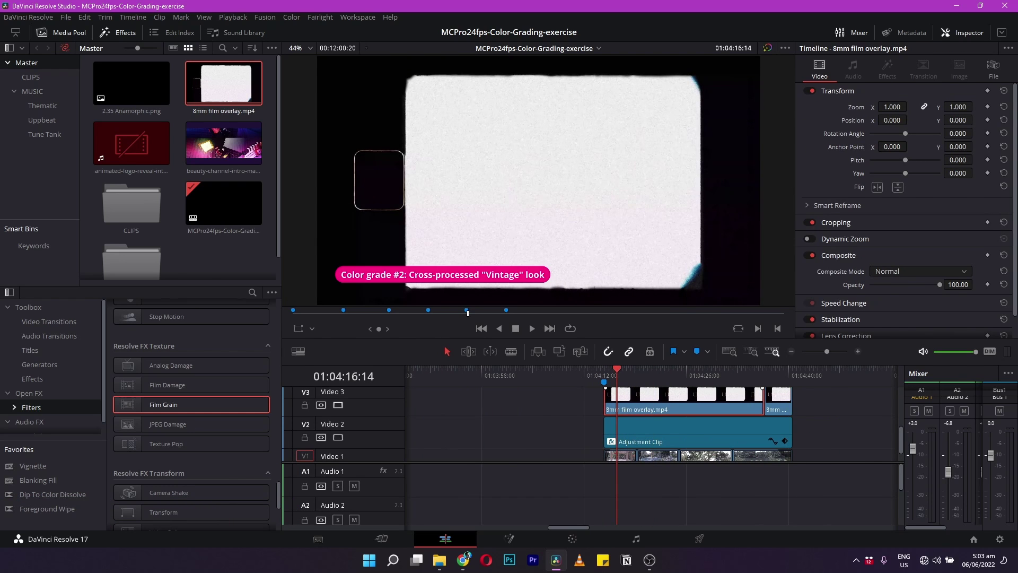
pyautogui.click(920, 271)
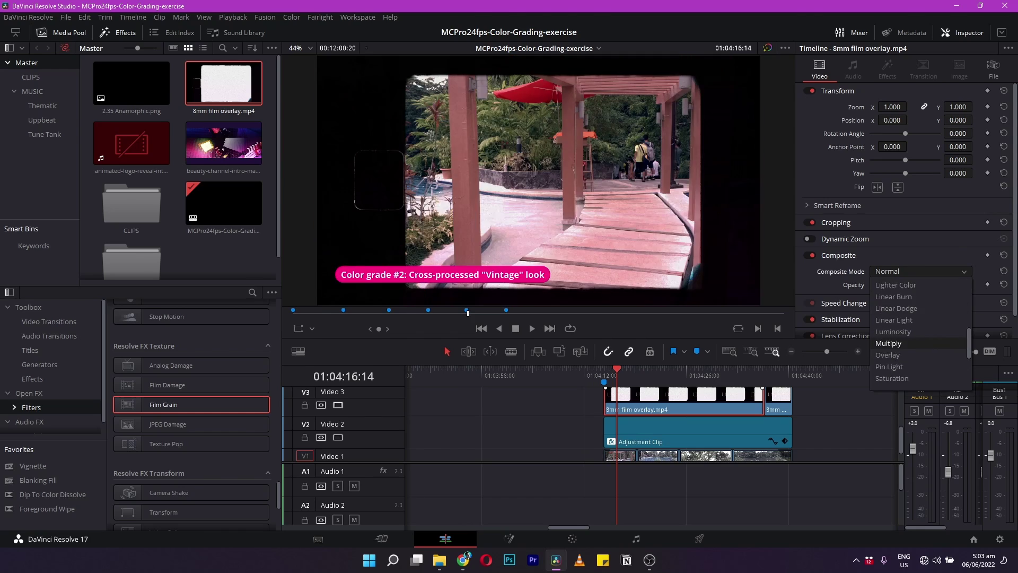
pyautogui.click(889, 343)
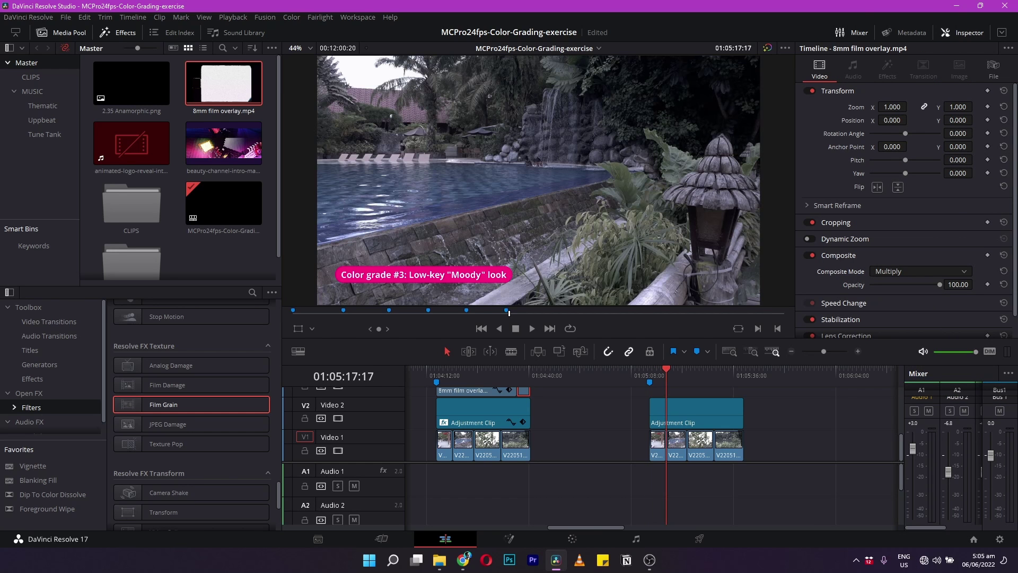
# Step: Take the Moody Adjustment Clip to the Color page and add serial node 02 after node 01
pyautogui.click(696, 413)
pyautogui.click(572, 538)
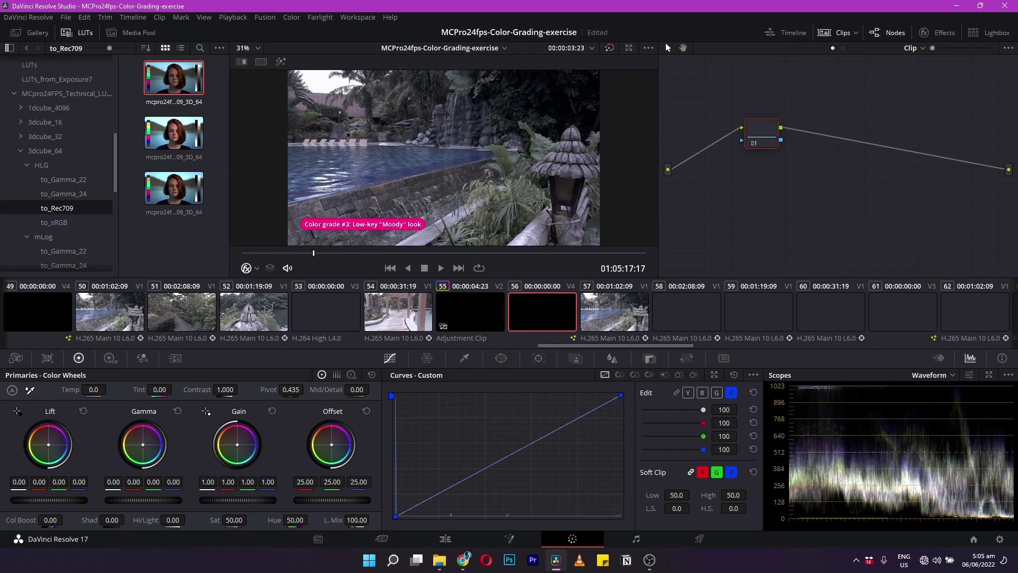
pyautogui.press('Up')
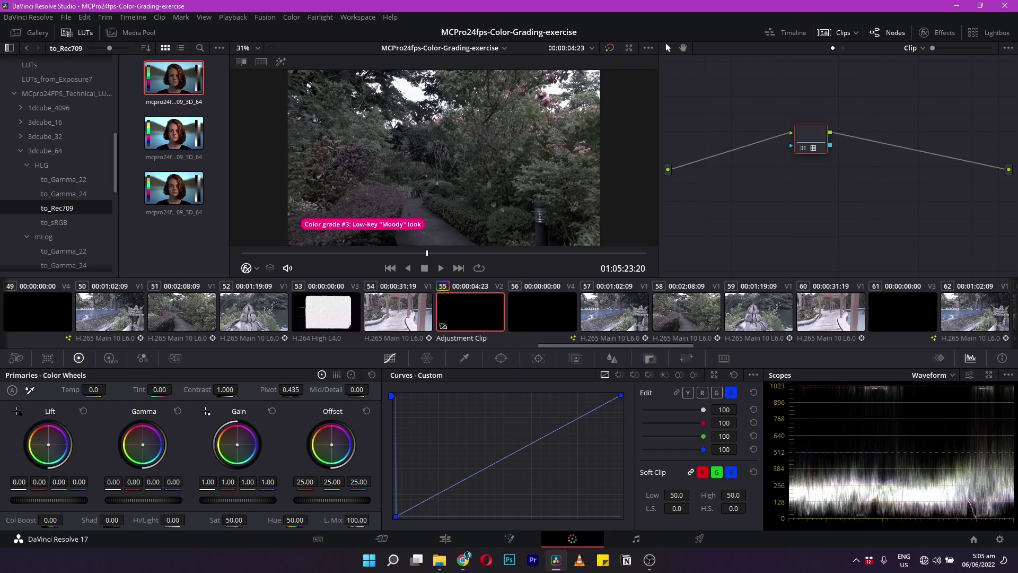
pyautogui.click(837, 32)
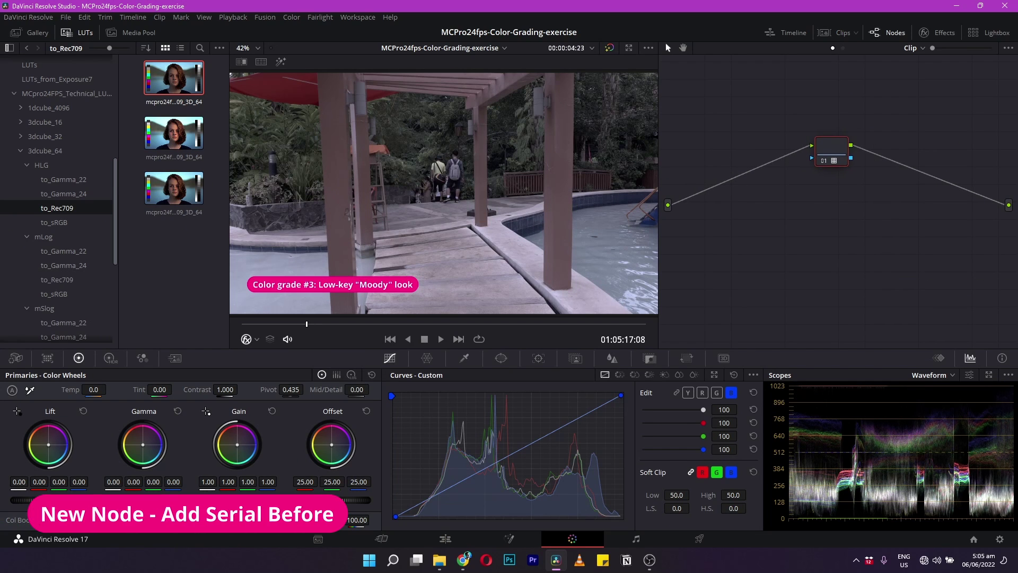
pyautogui.rightClick(831, 153)
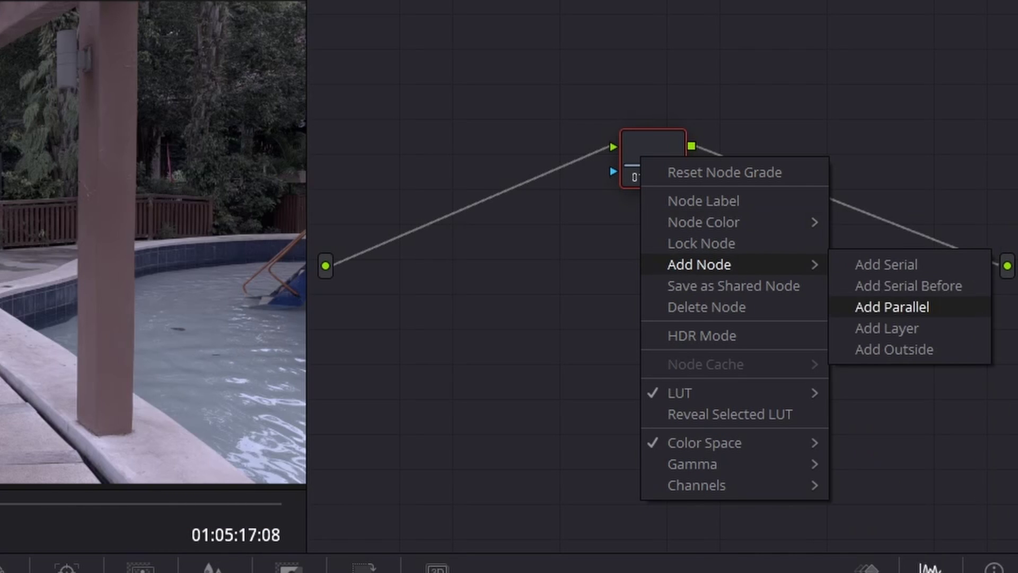
pyautogui.click(891, 306)
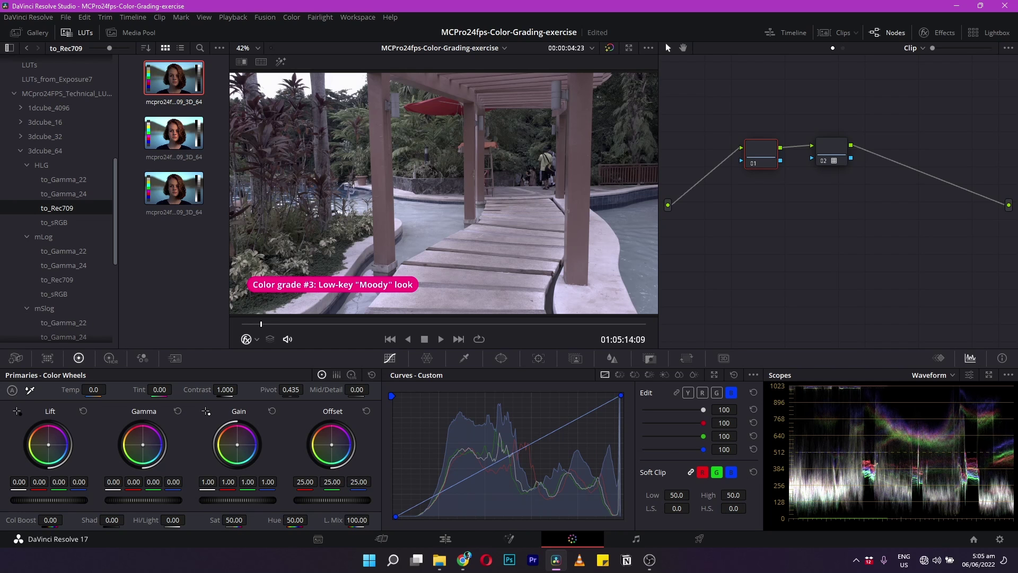
pyautogui.scroll(-5, 144, 498)
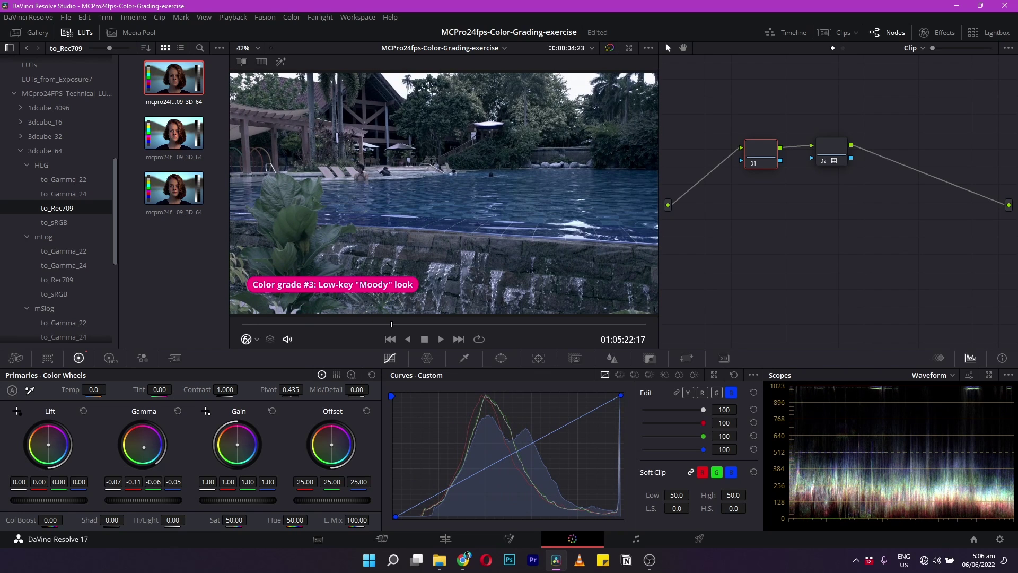
# Step: Toggle the moody node's grade with Ctrl+D to compare before and after
pyautogui.hotkey('ctrl', 'd')
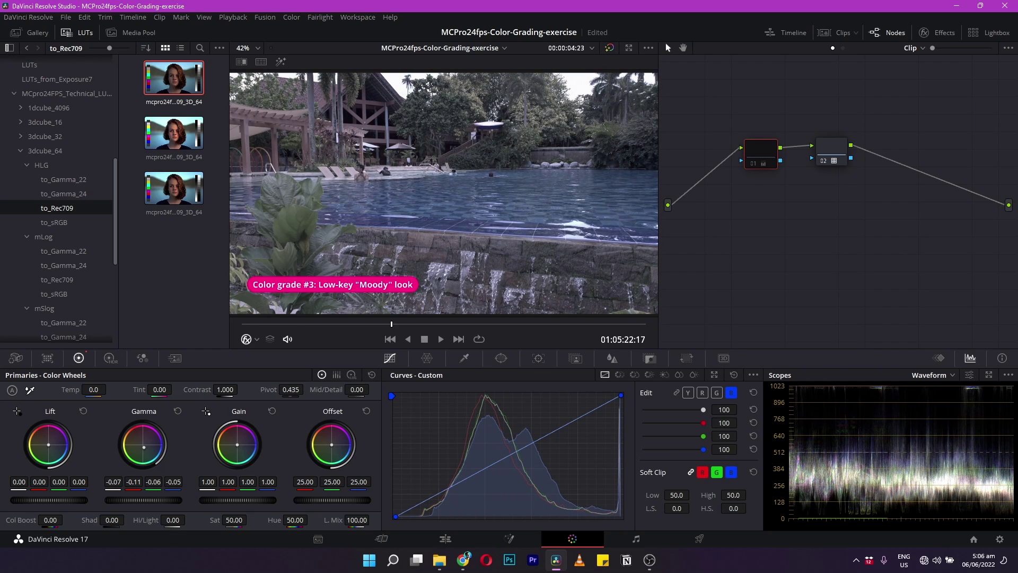
pyautogui.hotkey('ctrl', 'd')
pyautogui.hotkey('ctrl', 'd')
pyautogui.hotkey('ctrl', 'd')
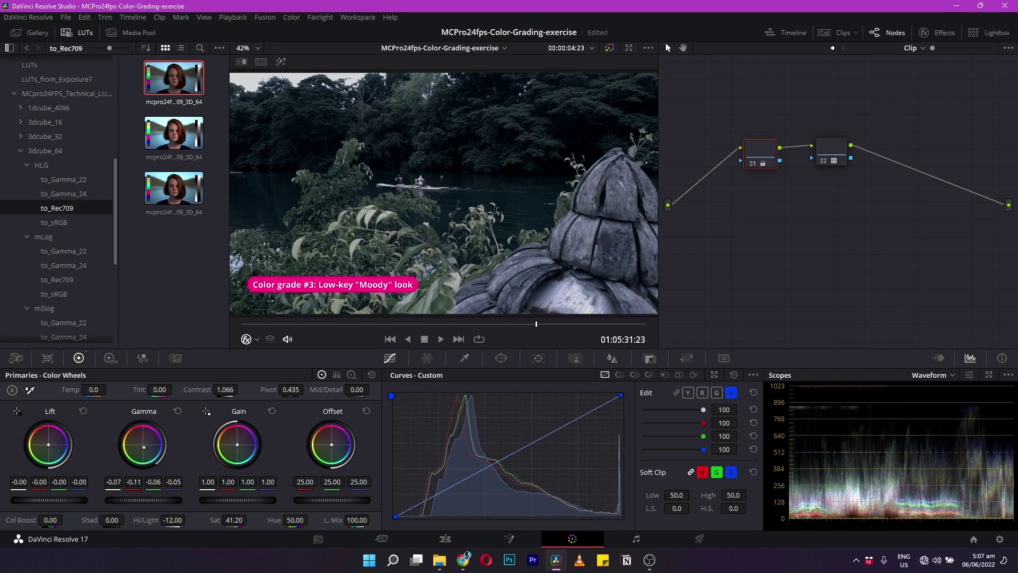
pyautogui.hotkey('ctrl', 'd')
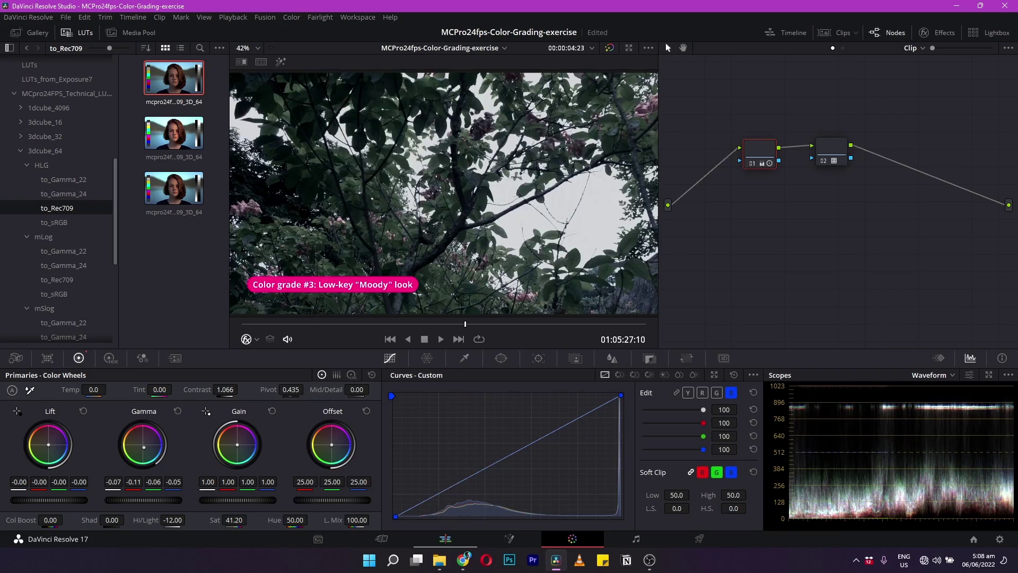
# Step: On the Edit page, lay 2.35 Anamorphic.png above the moody Adjustment Clip and preview playback
pyautogui.hotkey('shift', '4')
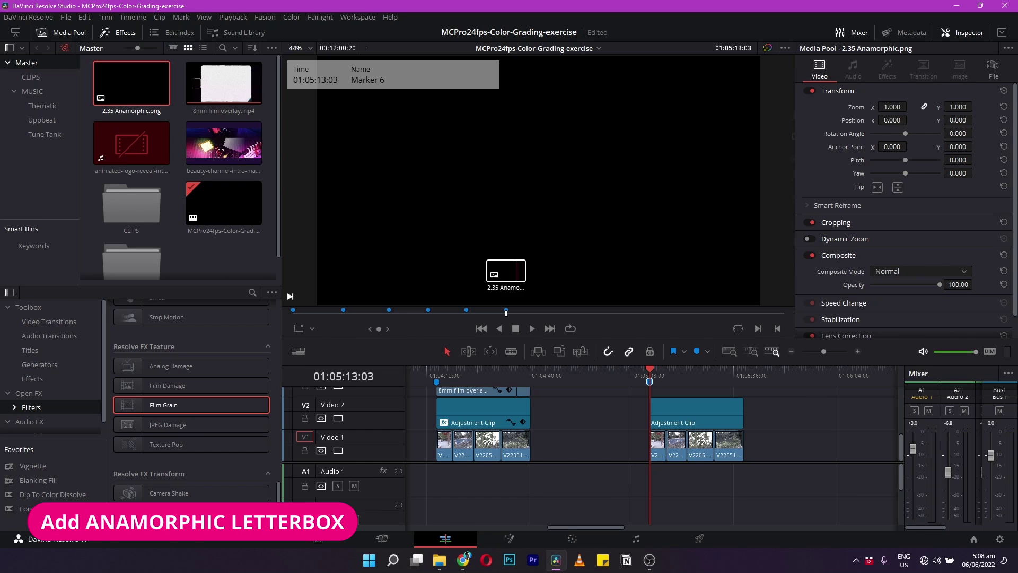
pyautogui.moveTo(131, 84)
pyautogui.mouseDown()
pyautogui.moveTo(684, 387)
pyautogui.moveTo(657, 390)
pyautogui.moveTo(744, 401)
pyautogui.mouseUp()
pyautogui.press('space')
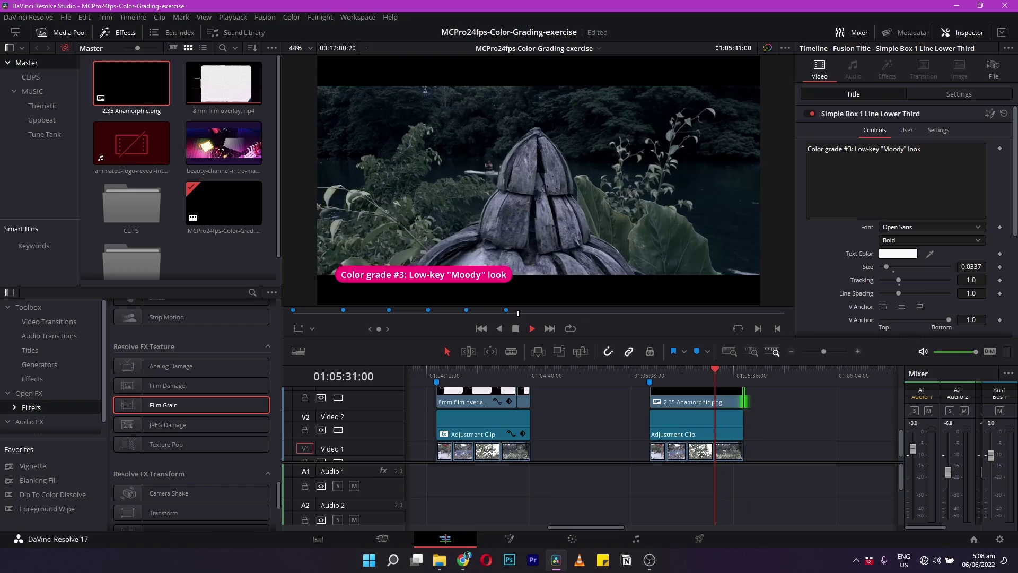
pyautogui.press('Up')
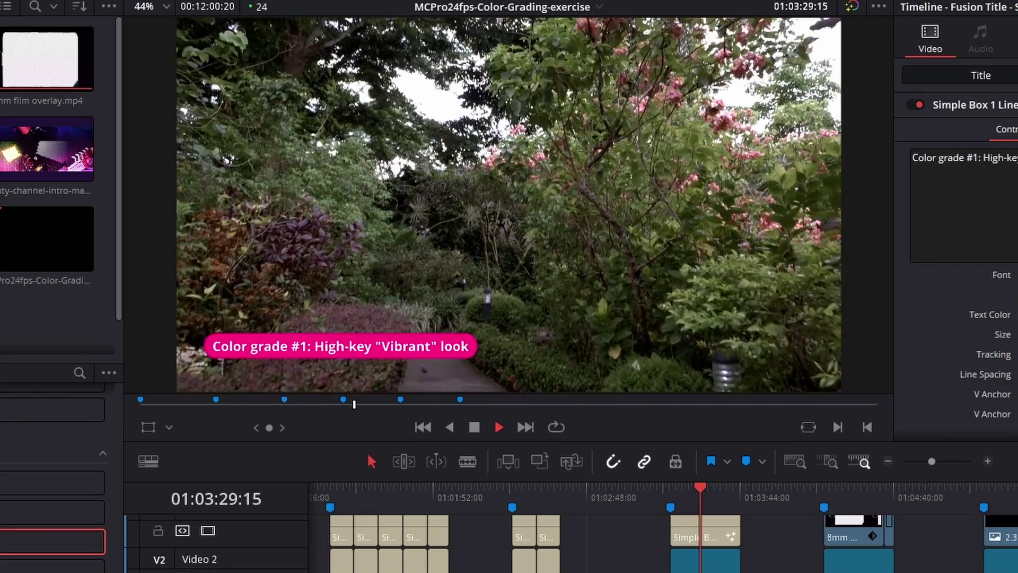
pyautogui.press('Down')
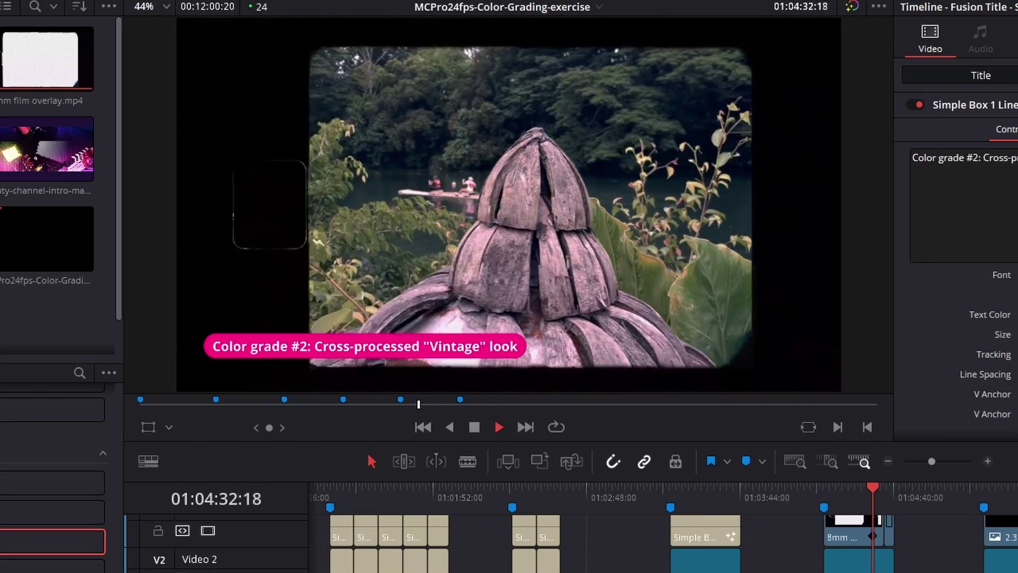
pyautogui.press('Down')
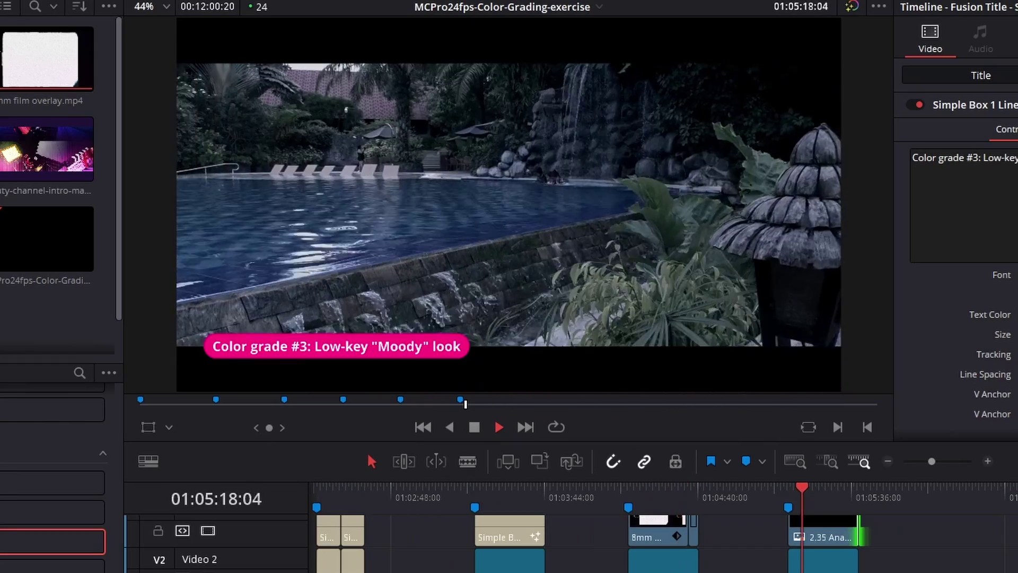